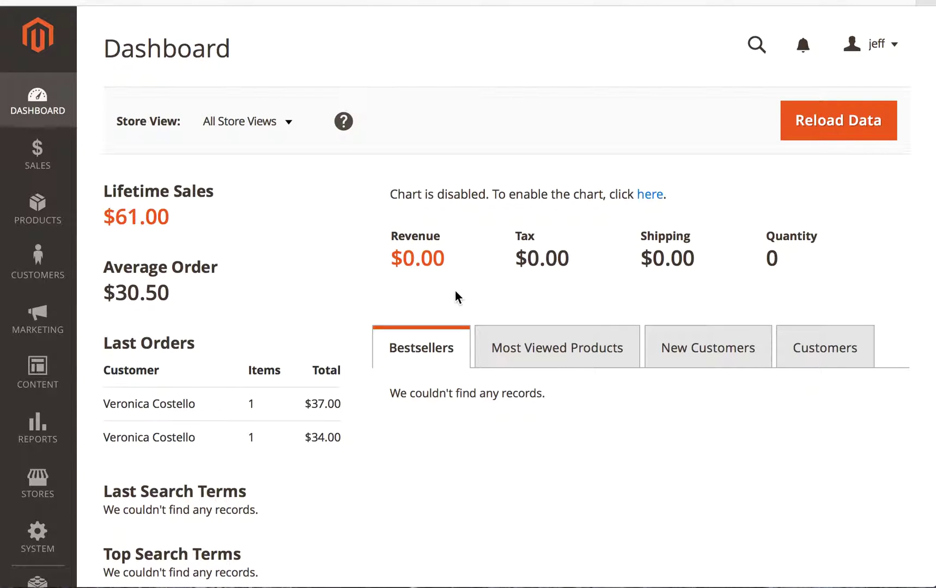
Go to System › Inventory Synchronization and scroll the profile grid down to Test 1000.
{"action": "left_click", "coordinate": [27, 542]}
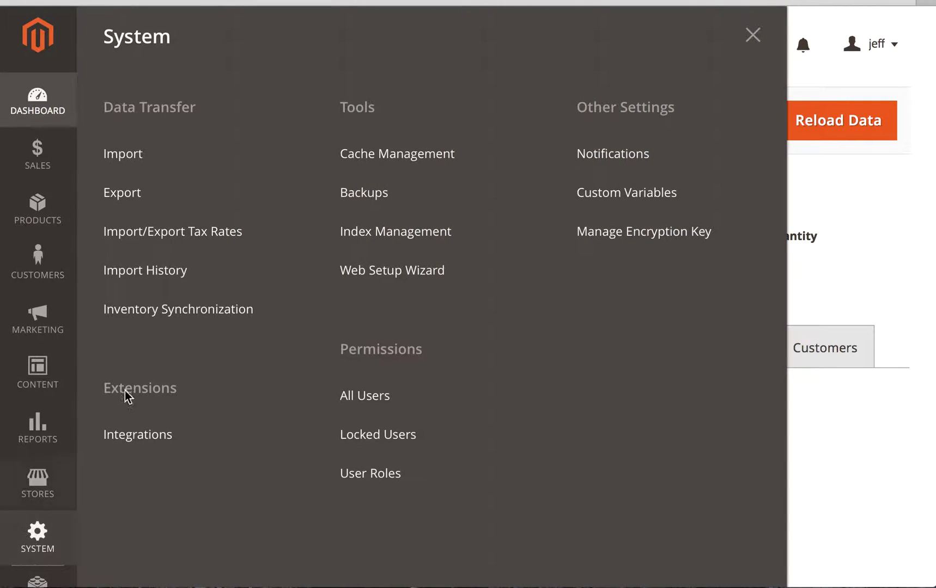
{"action": "left_click", "coordinate": [162, 319]}
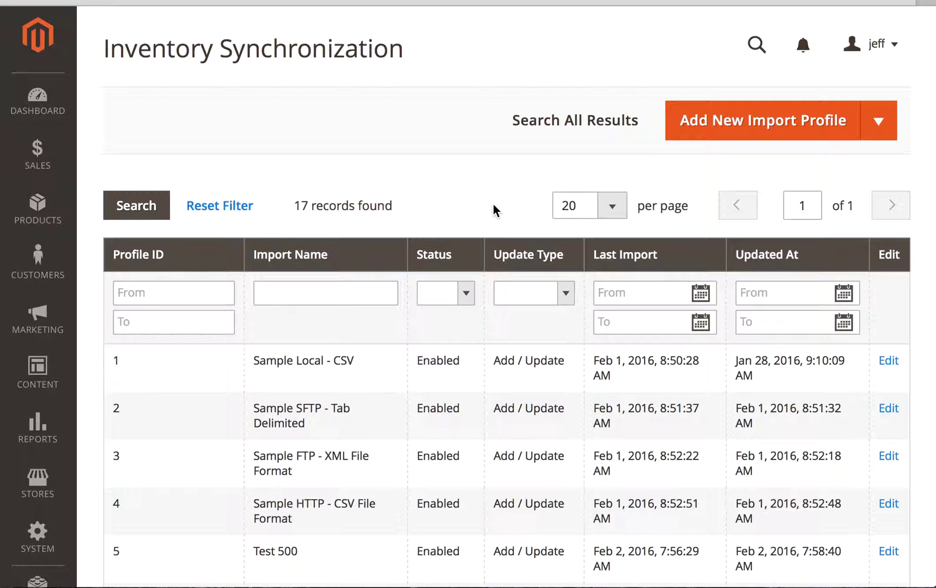
{"action": "scroll", "coordinate": [354, 476], "scroll_direction": "down", "scroll_amount": 2}
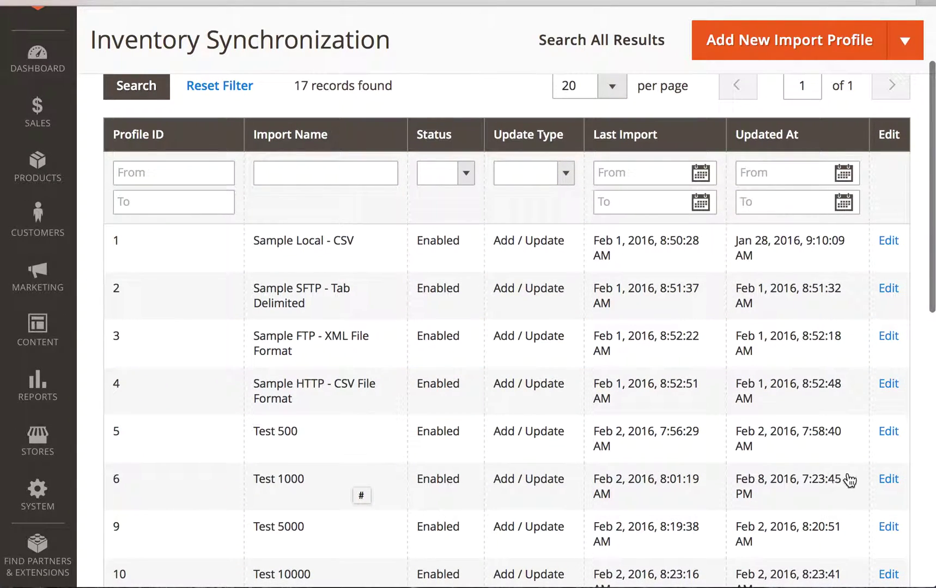
Open the Test 1000 profile's General Settings.
{"action": "left_click", "coordinate": [896, 480]}
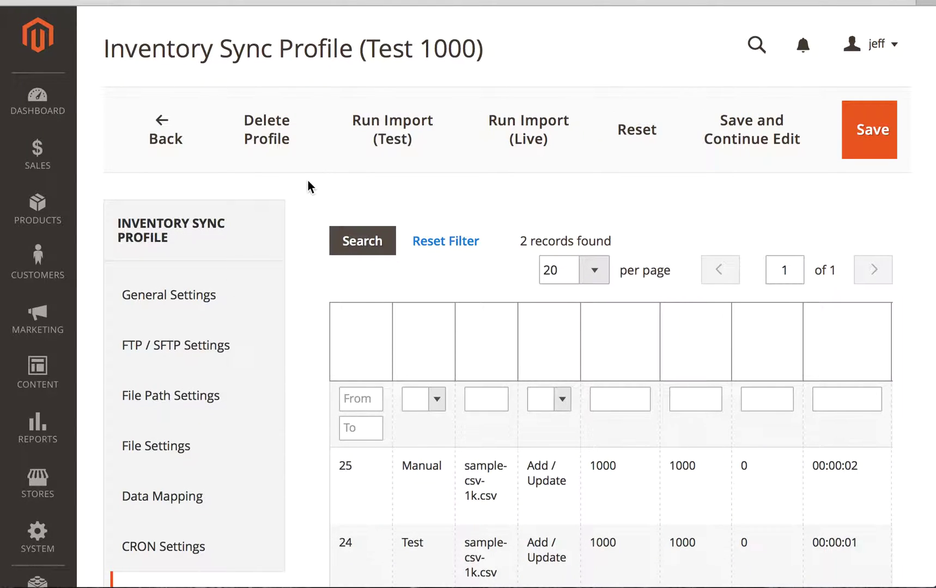
{"action": "left_click", "coordinate": [164, 296]}
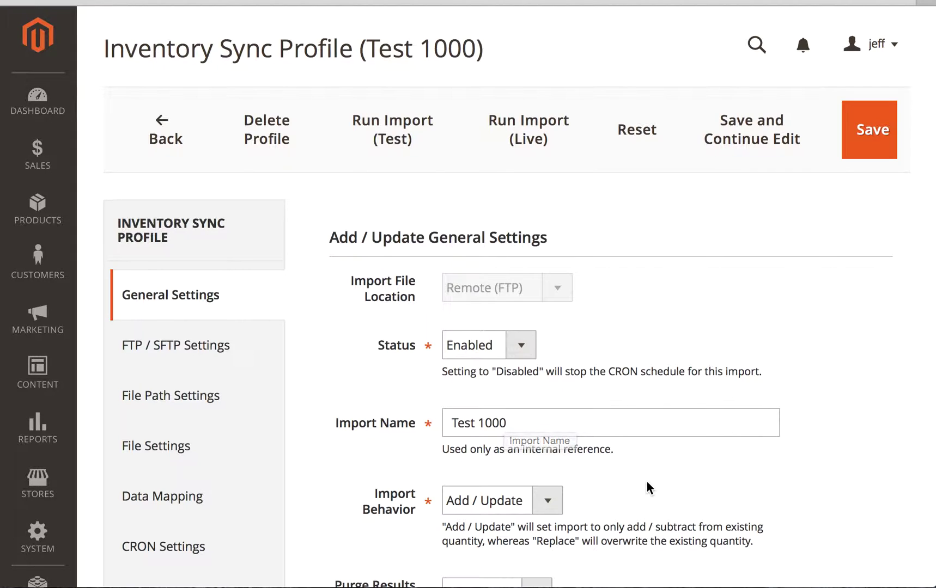
{"action": "scroll", "coordinate": [648, 489], "scroll_direction": "down", "scroll_amount": 3}
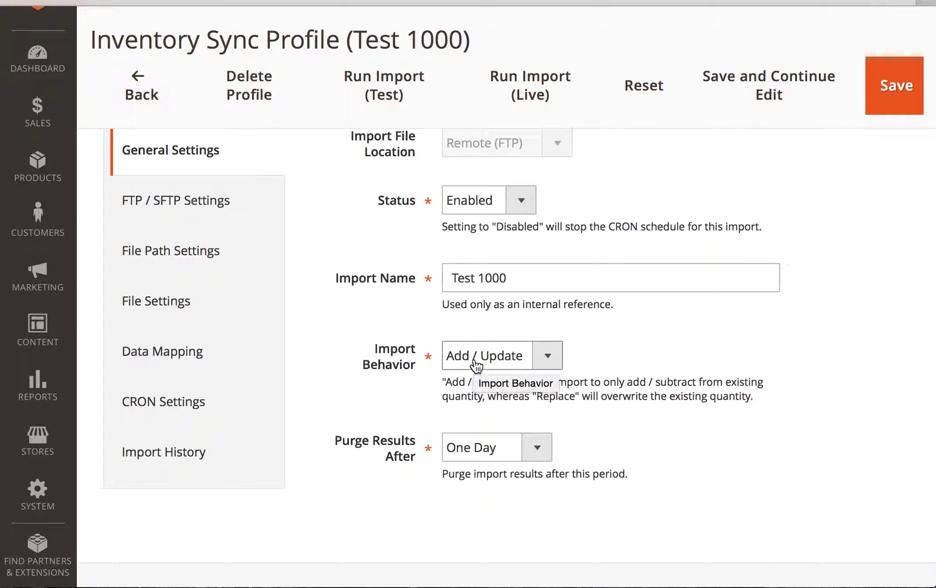
Try Replace, then set import behaviour back to Add / Update, keeping purge after One Day.
{"action": "left_click", "coordinate": [476, 364]}
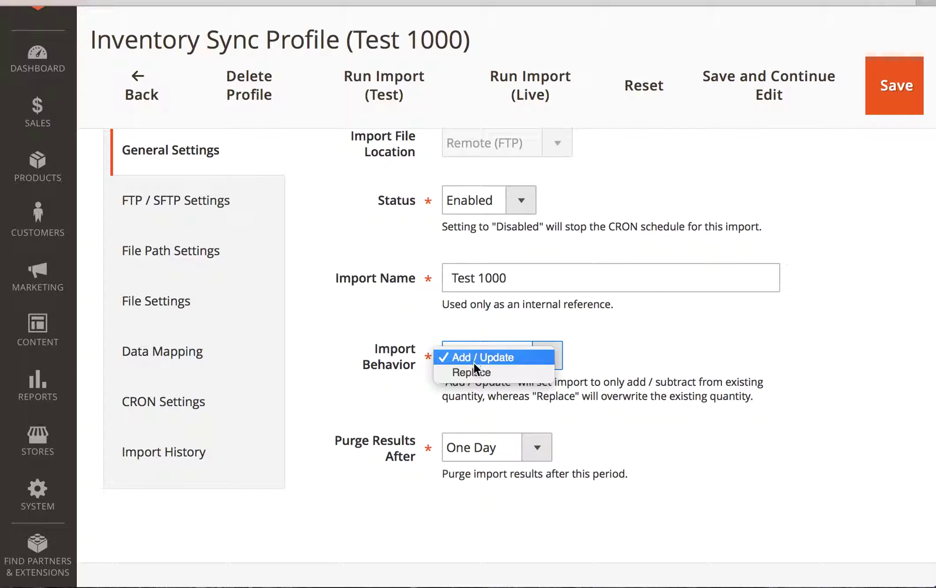
{"action": "left_click", "coordinate": [468, 376]}
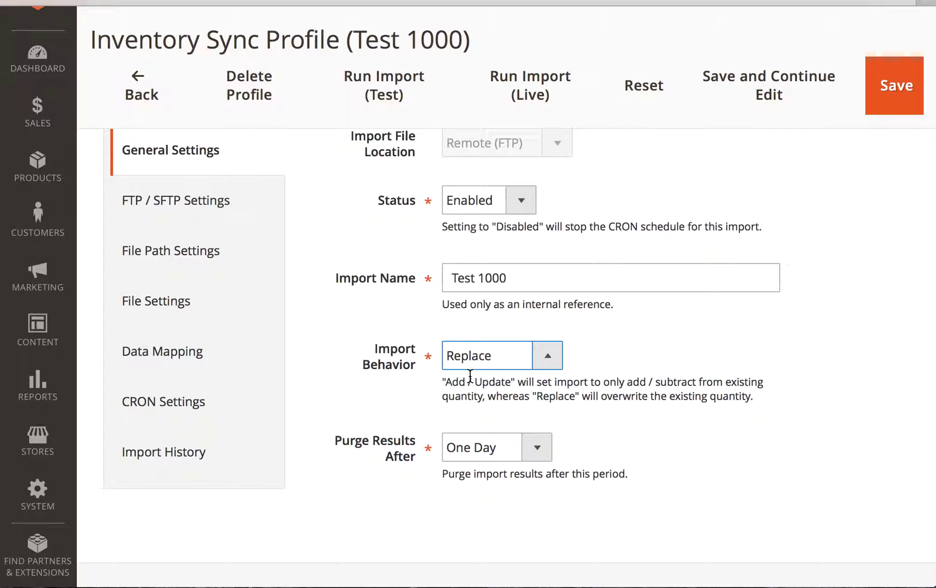
{"action": "left_click", "coordinate": [465, 352]}
{"action": "left_click", "coordinate": [465, 343]}
{"action": "left_click", "coordinate": [472, 448]}
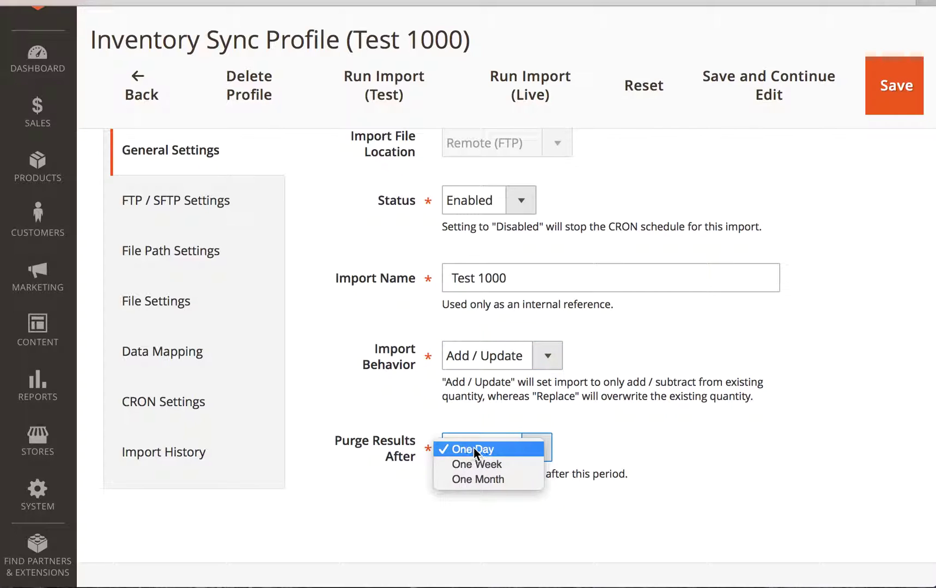
{"action": "left_click", "coordinate": [628, 431]}
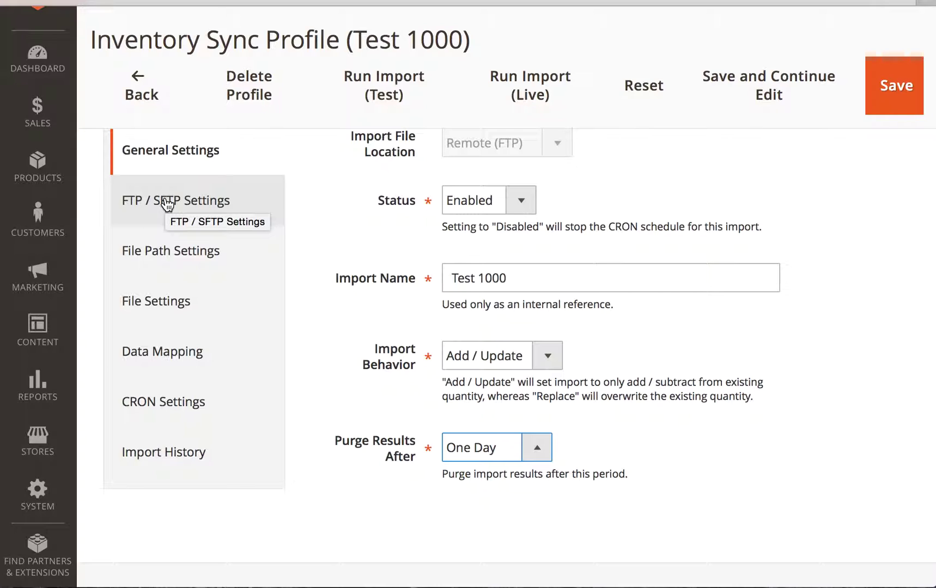
Show the File Path Settings with the import folder Root Folder › httpdocs › 55.
{"action": "left_click", "coordinate": [166, 255]}
{"action": "scroll", "coordinate": [382, 254], "scroll_direction": "up", "scroll_amount": 3}
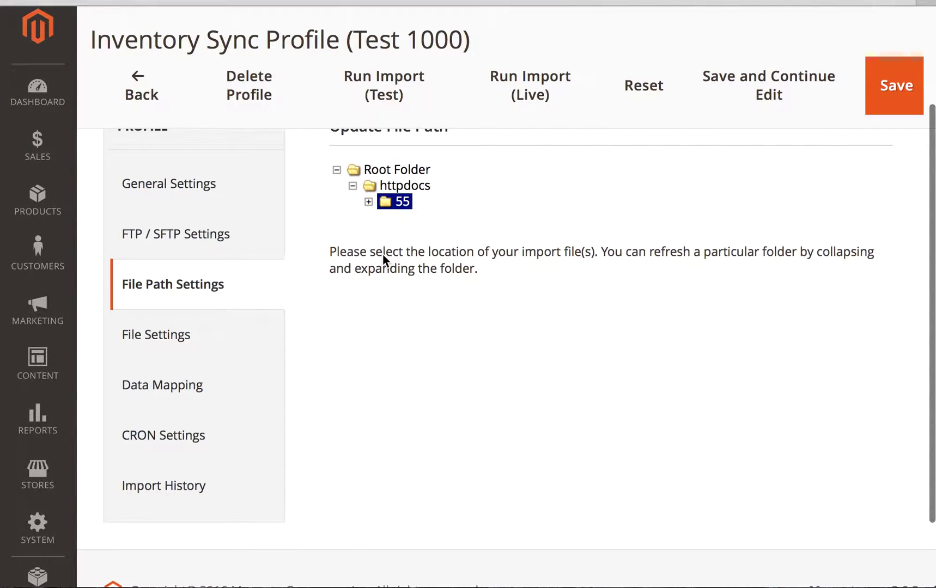
{"action": "scroll", "coordinate": [383, 254], "scroll_direction": "up", "scroll_amount": 1}
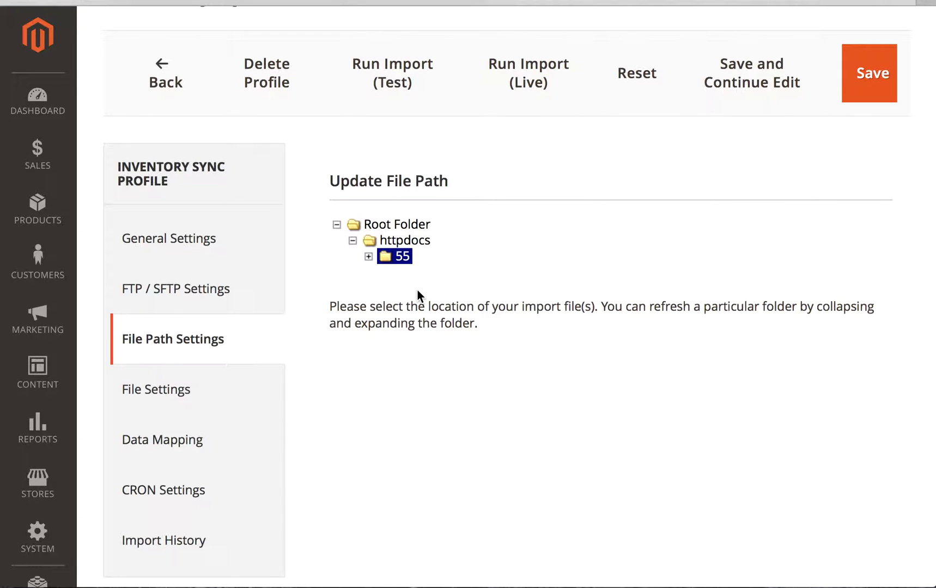
Open File Settings and keep CSV as the import file type.
{"action": "left_click", "coordinate": [138, 392]}
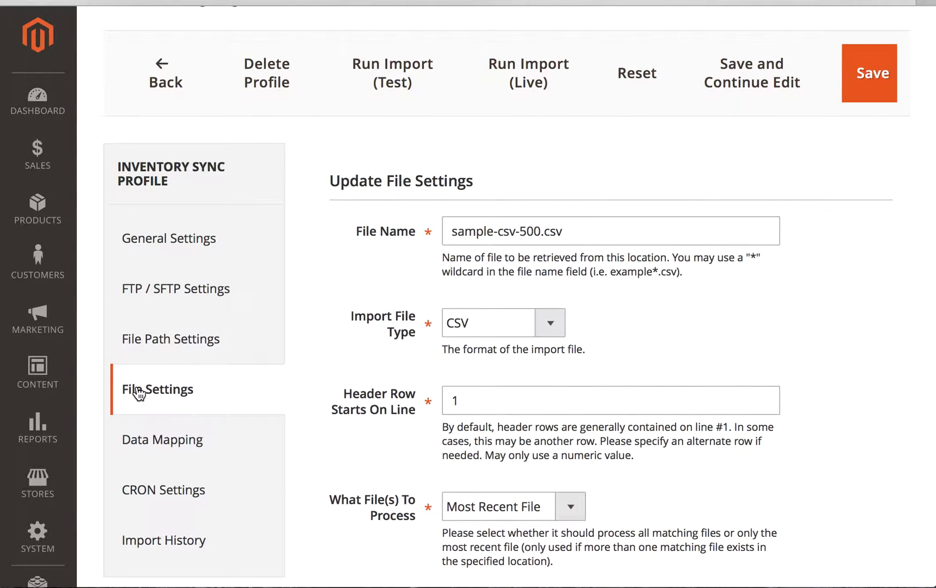
{"action": "triple_click", "coordinate": [481, 232]}
{"action": "key", "text": "super+c"}
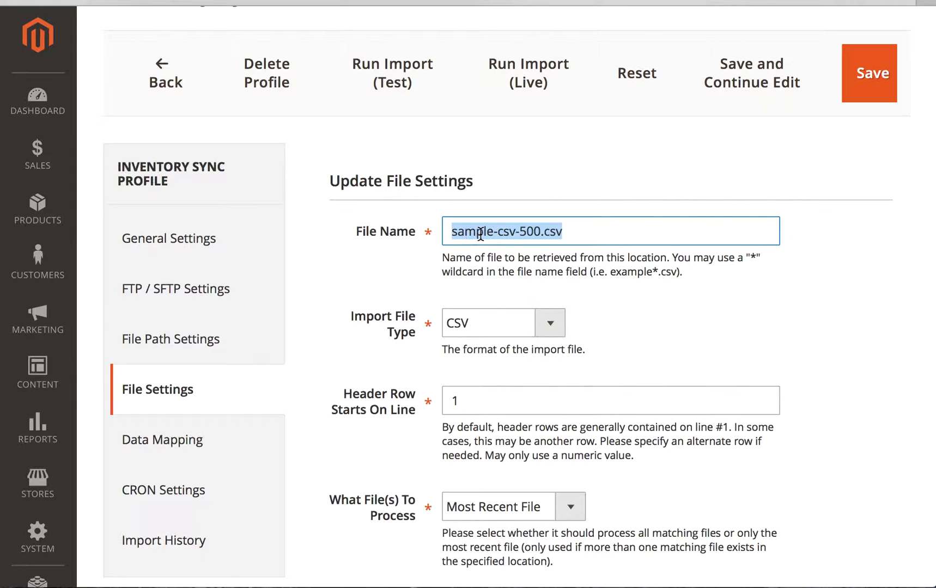
{"action": "key", "text": "Right"}
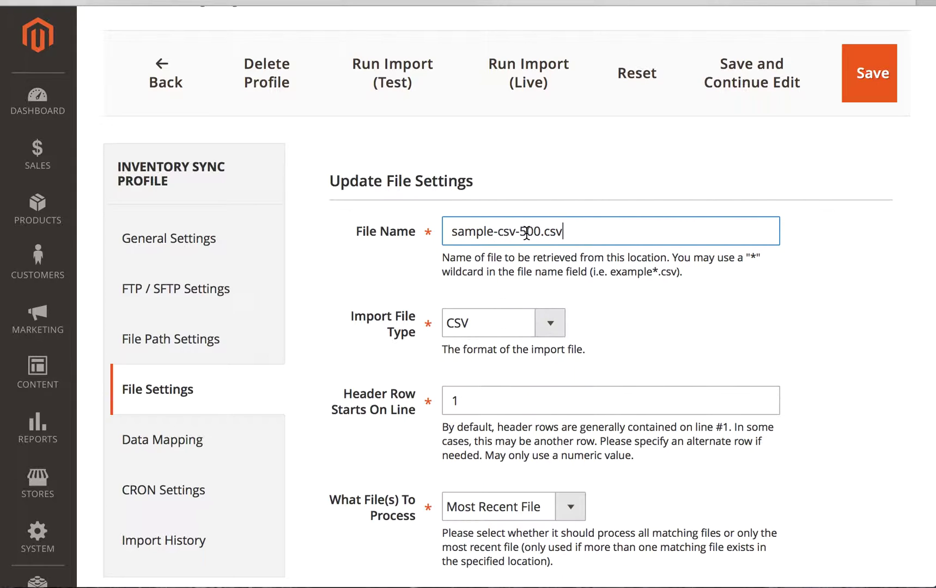
{"action": "left_click", "coordinate": [515, 337]}
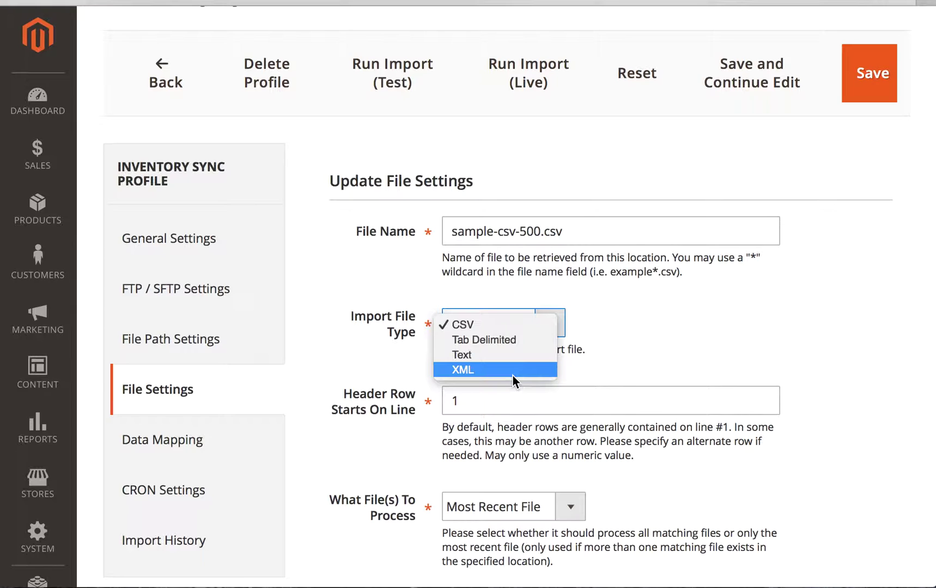
{"action": "left_click", "coordinate": [483, 326]}
Try a * wildcard in the file name, then restore it to sample-csv-500.csv.
{"action": "left_click", "coordinate": [539, 229]}
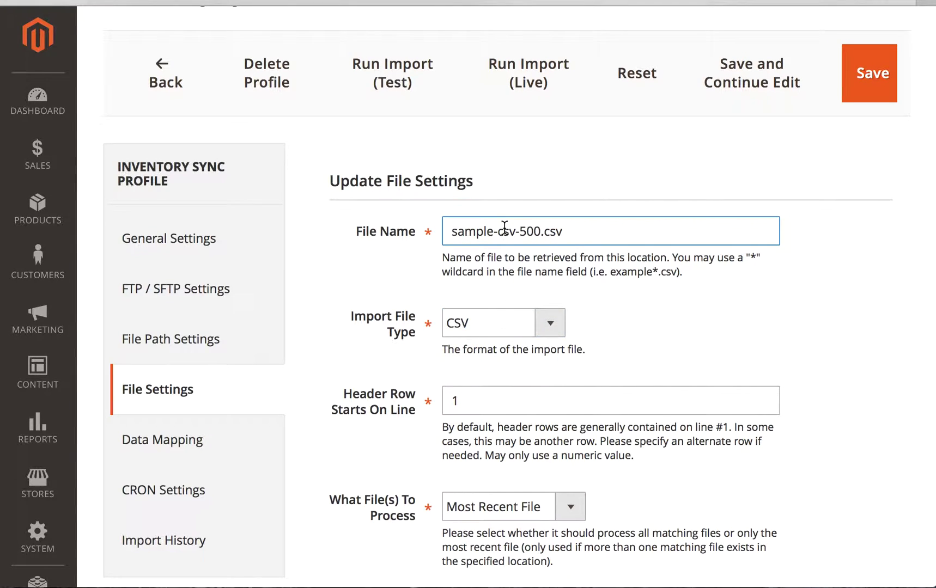
{"action": "key", "text": "BackSpace"}
{"action": "key", "text": "BackSpace"}
{"action": "key", "text": "BackSpace"}
{"action": "key", "text": "BackSpace"}
{"action": "type", "text": "*"}
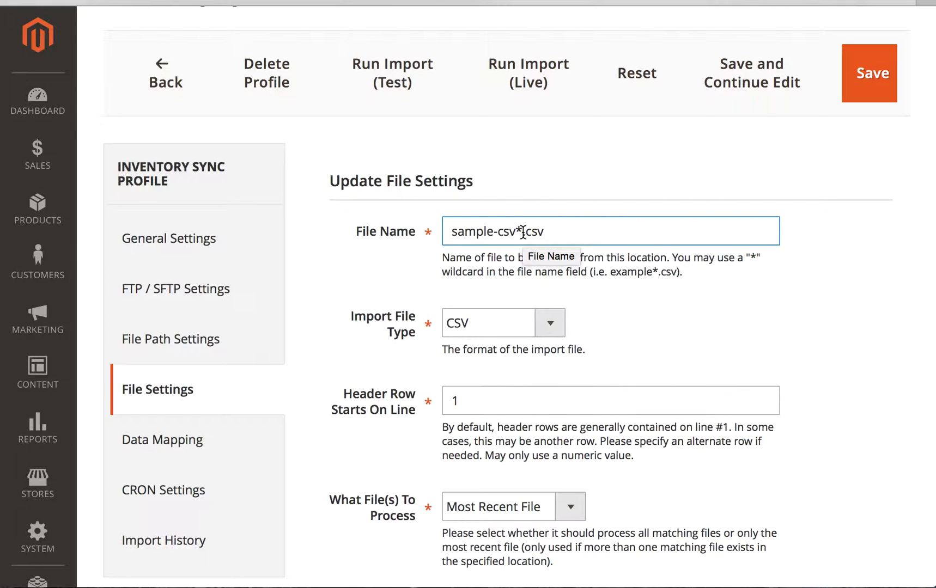
{"action": "triple_click", "coordinate": [522, 232]}
{"action": "key", "text": "super+v"}
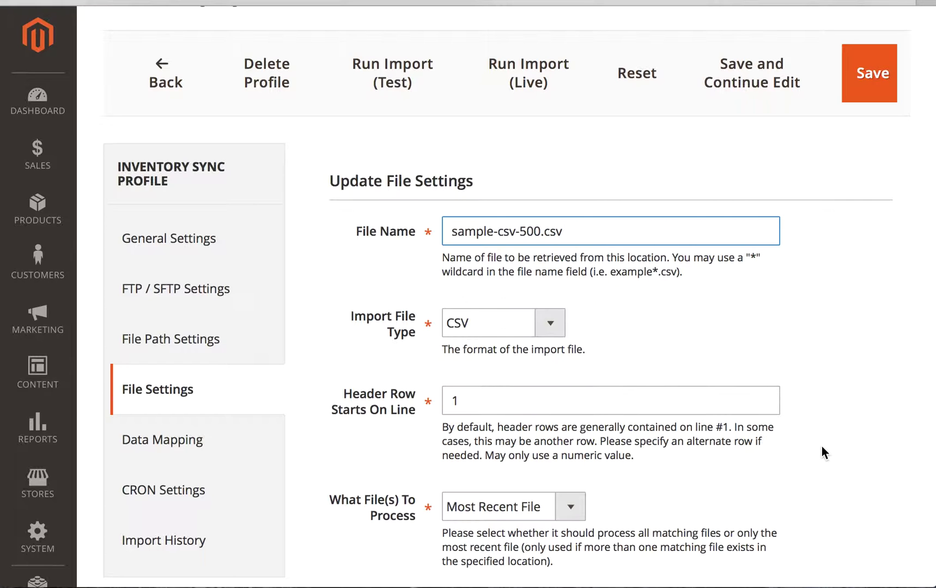
{"action": "scroll", "coordinate": [822, 447], "scroll_direction": "down", "scroll_amount": 2}
{"action": "scroll", "coordinate": [823, 447], "scroll_direction": "down", "scroll_amount": 2}
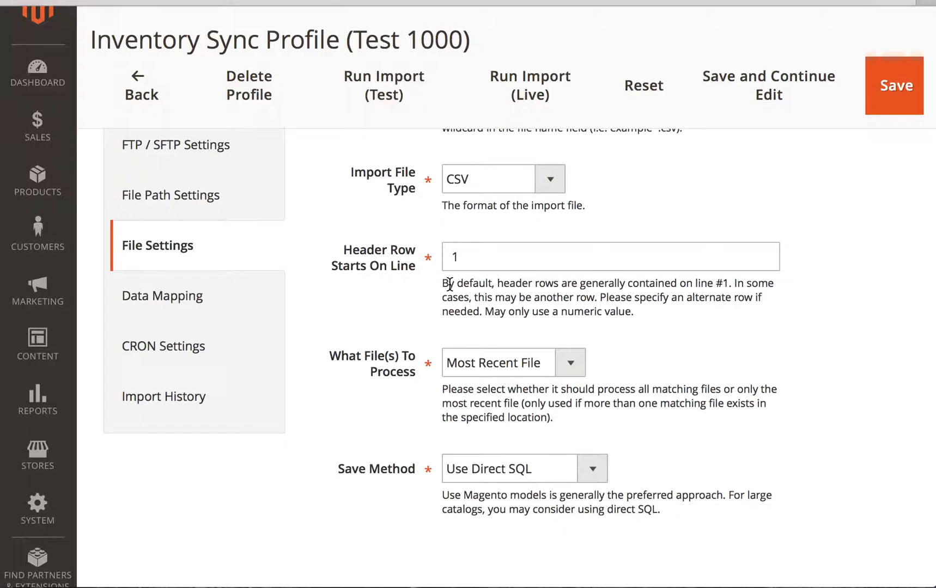
Keep Most Recent File processing with the Use Direct SQL save method, then open Data Mapping.
{"action": "left_click", "coordinate": [470, 369]}
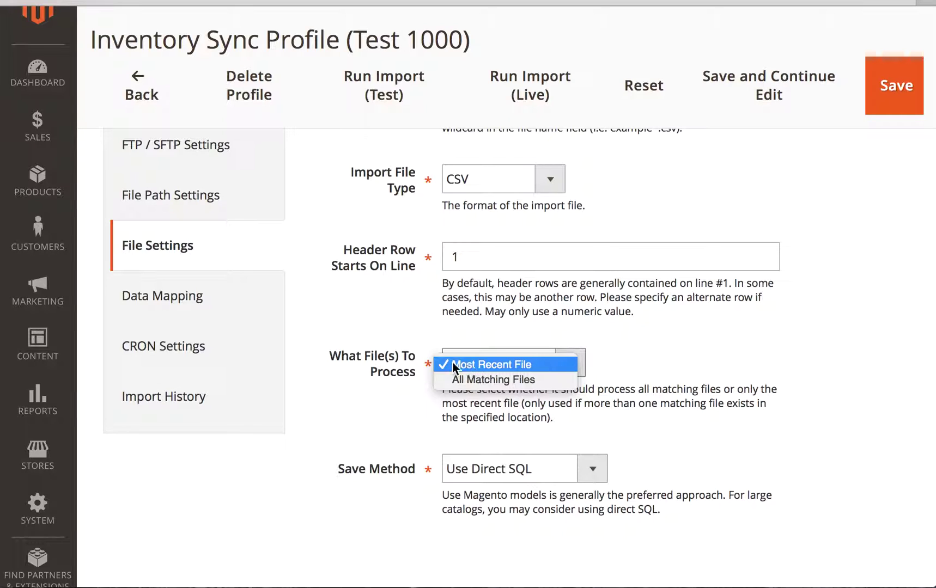
{"action": "left_click", "coordinate": [467, 363]}
{"action": "left_click", "coordinate": [475, 472]}
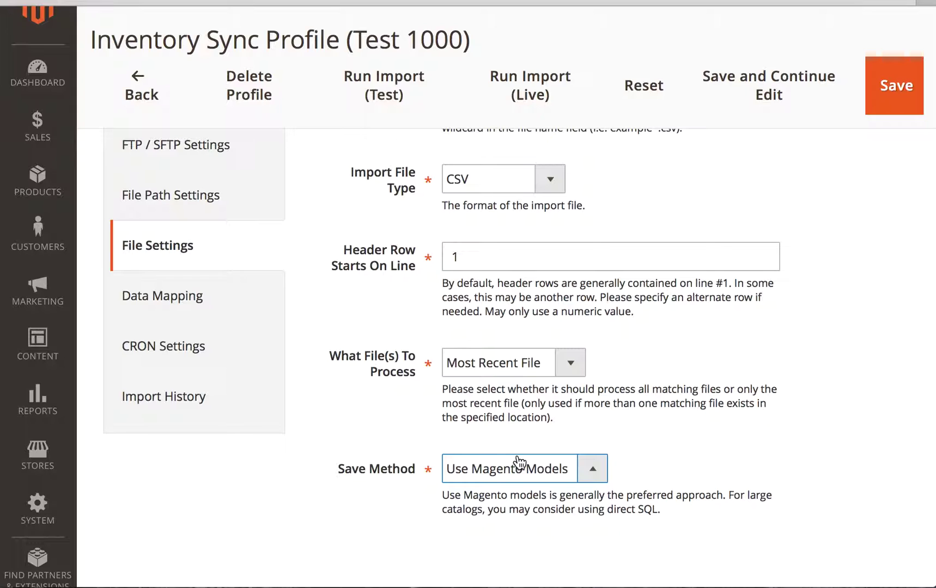
{"action": "left_click", "coordinate": [521, 470]}
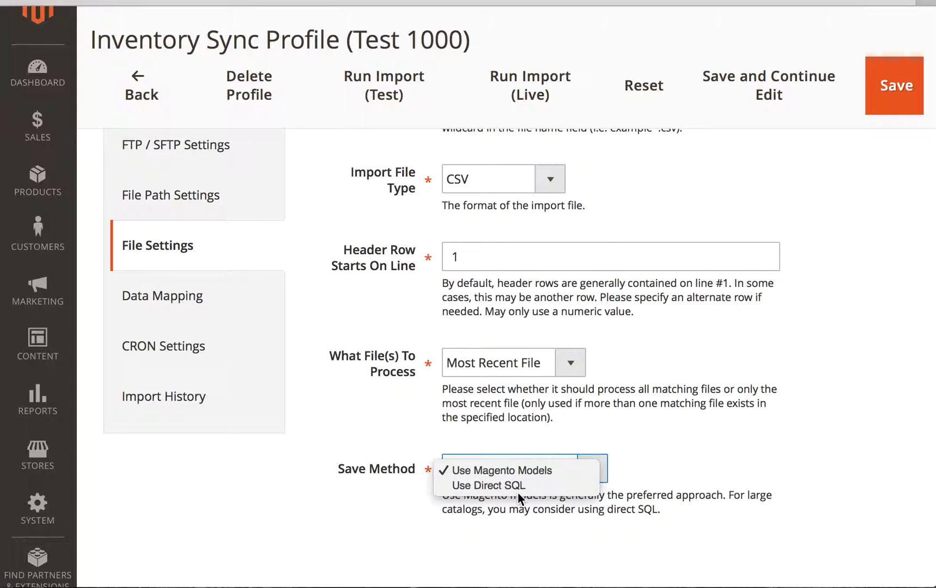
{"action": "left_click", "coordinate": [517, 485]}
{"action": "left_click", "coordinate": [169, 298]}
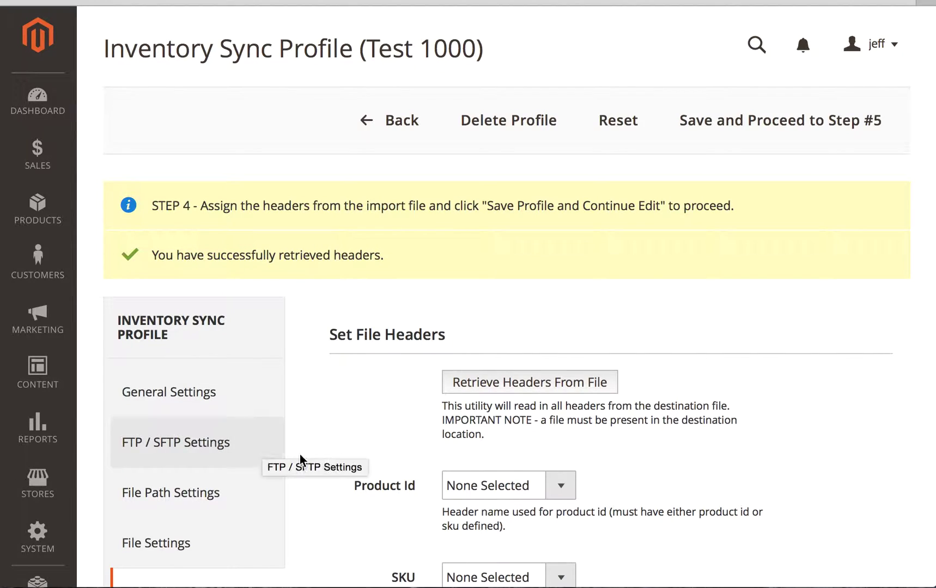
Map SKU to sku, Qty to qty and Is In Stock to is_in_stock, leaving Product Id unset.
{"action": "scroll", "coordinate": [328, 462], "scroll_direction": "down", "scroll_amount": 3}
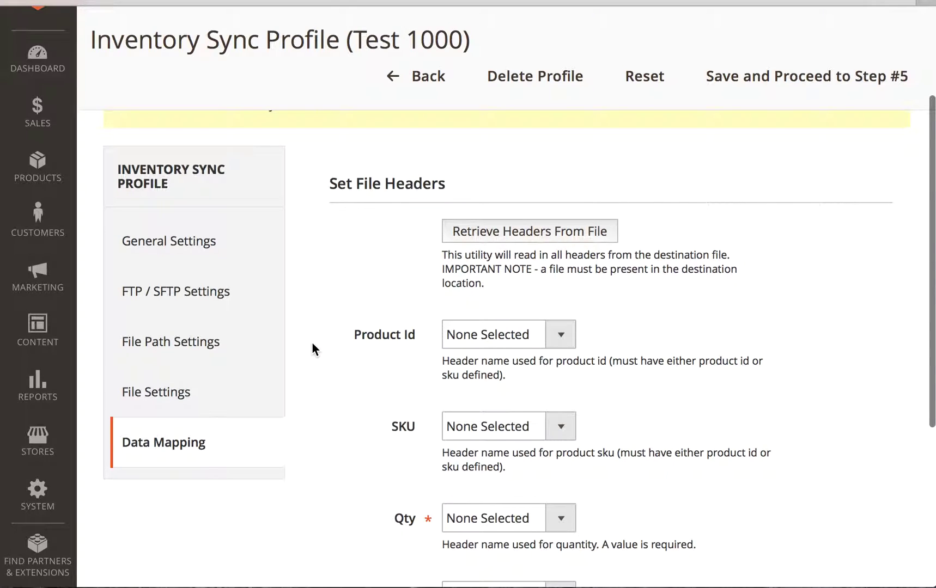
{"action": "left_click", "coordinate": [489, 342]}
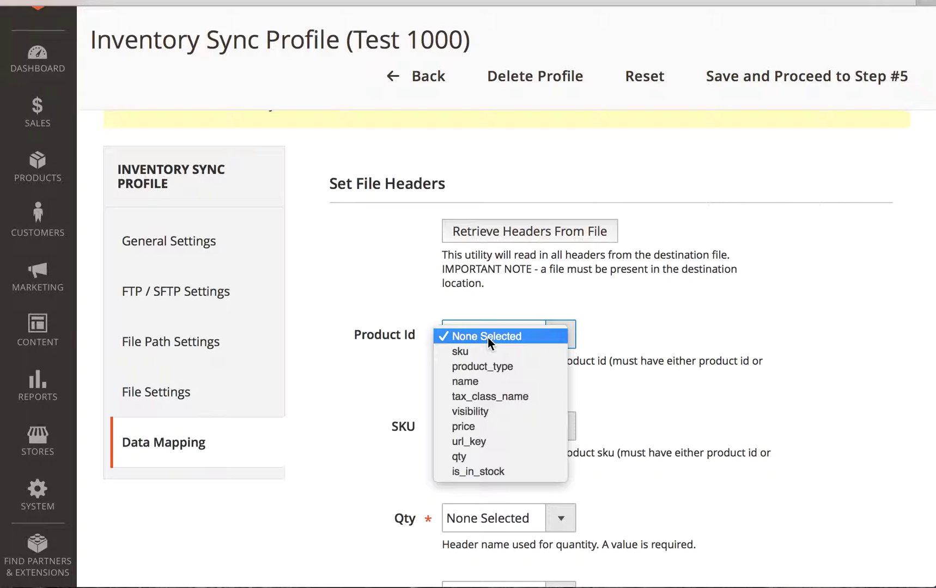
{"action": "left_click", "coordinate": [371, 382]}
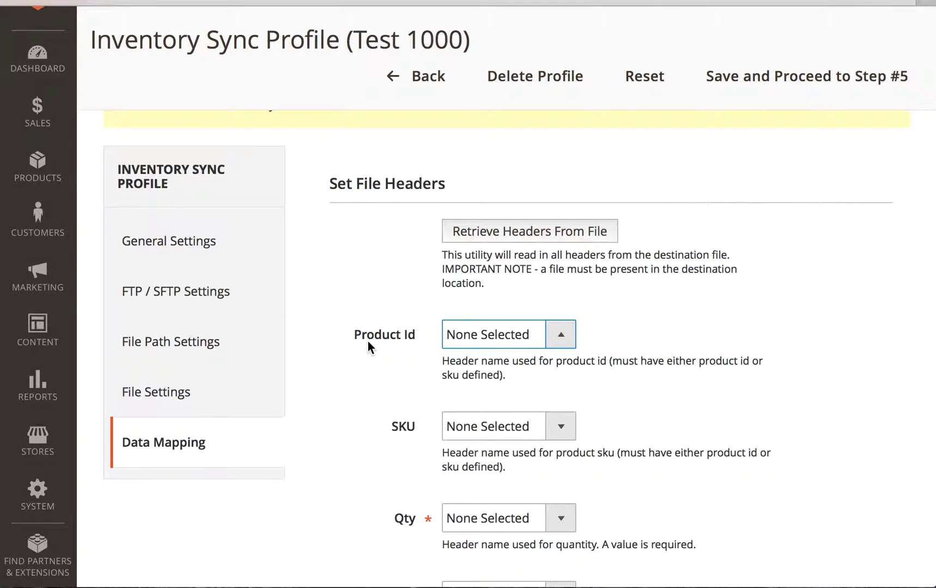
{"action": "left_click", "coordinate": [474, 437]}
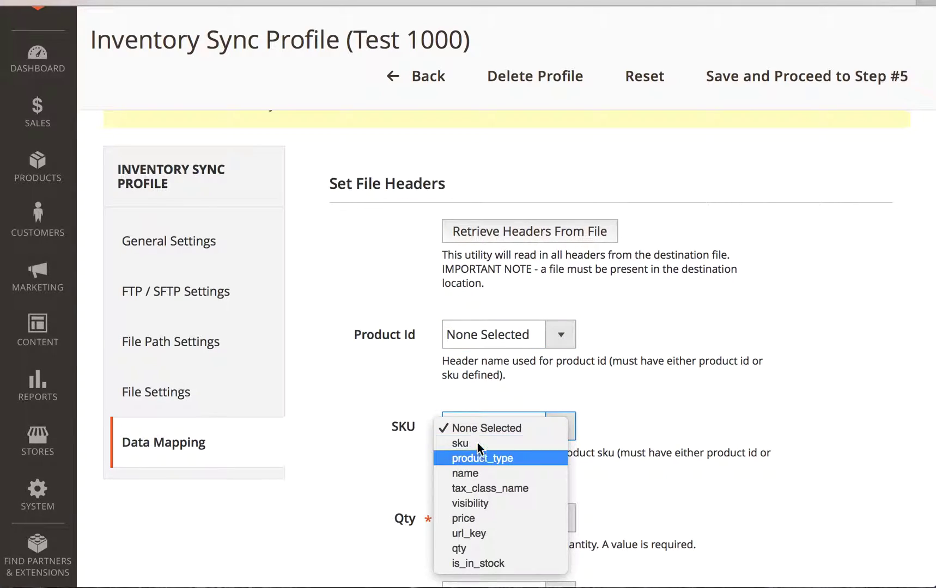
{"action": "left_click", "coordinate": [477, 442]}
{"action": "scroll", "coordinate": [387, 447], "scroll_direction": "down", "scroll_amount": 3}
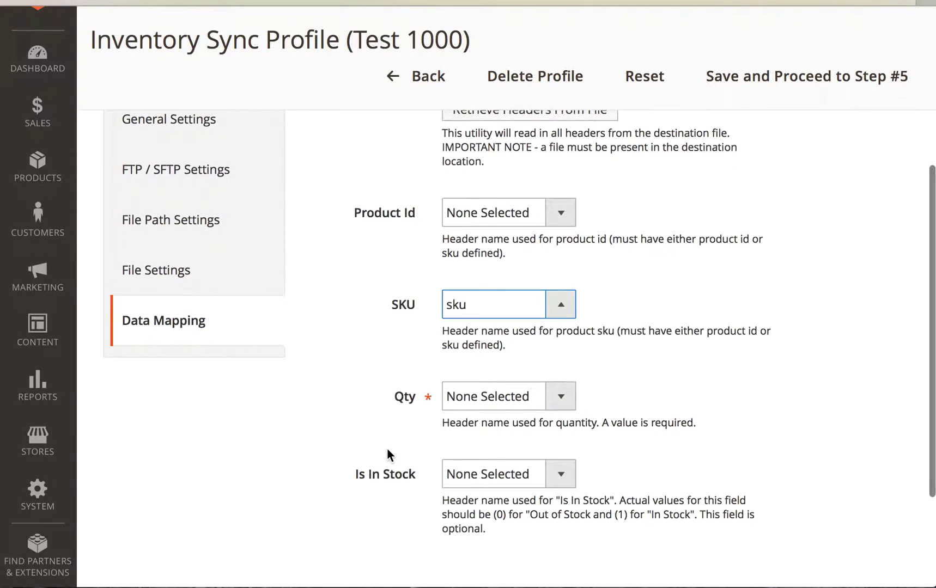
{"action": "left_click", "coordinate": [506, 401]}
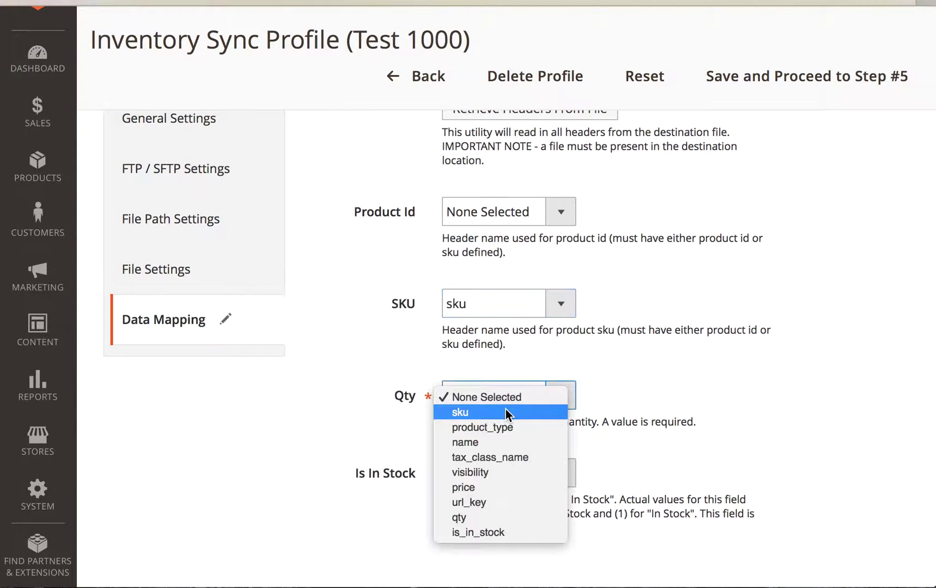
{"action": "left_click", "coordinate": [519, 516]}
{"action": "scroll", "coordinate": [347, 462], "scroll_direction": "down", "scroll_amount": 1}
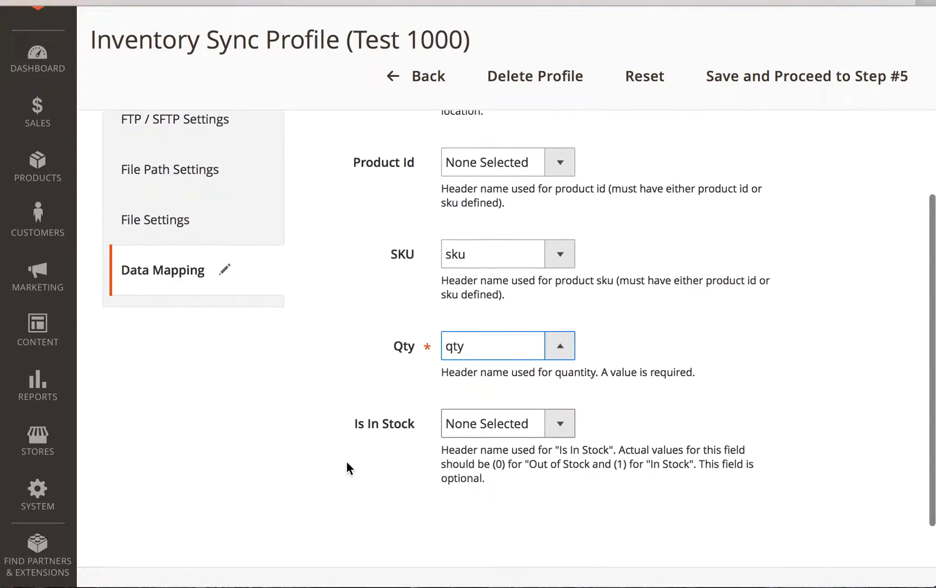
{"action": "left_click", "coordinate": [505, 424]}
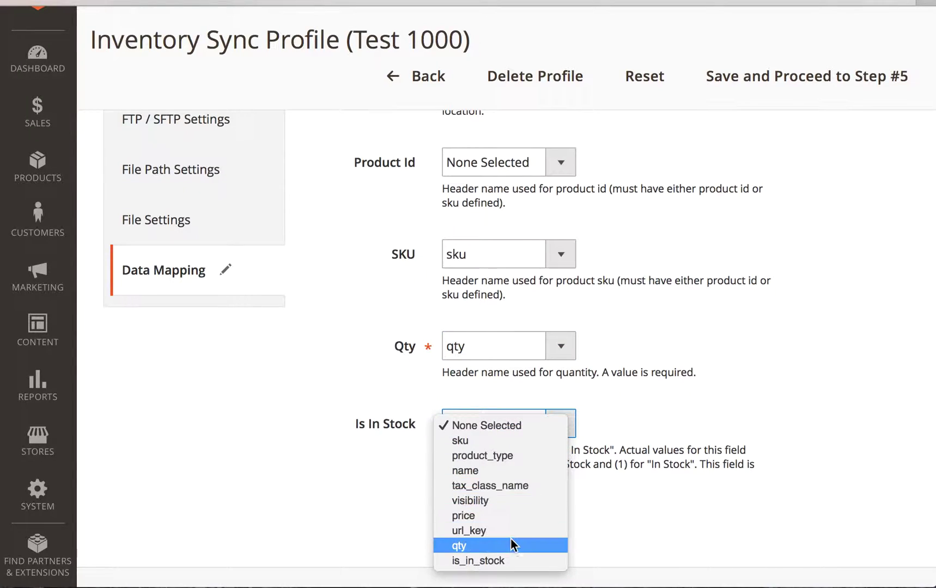
{"action": "left_click", "coordinate": [512, 562]}
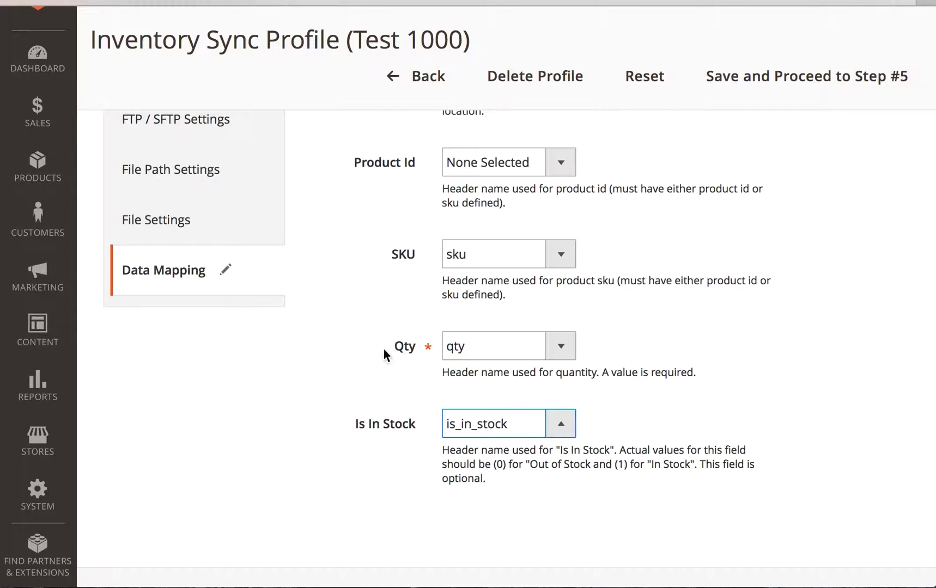
{"action": "scroll", "coordinate": [383, 349], "scroll_direction": "up", "scroll_amount": 5}
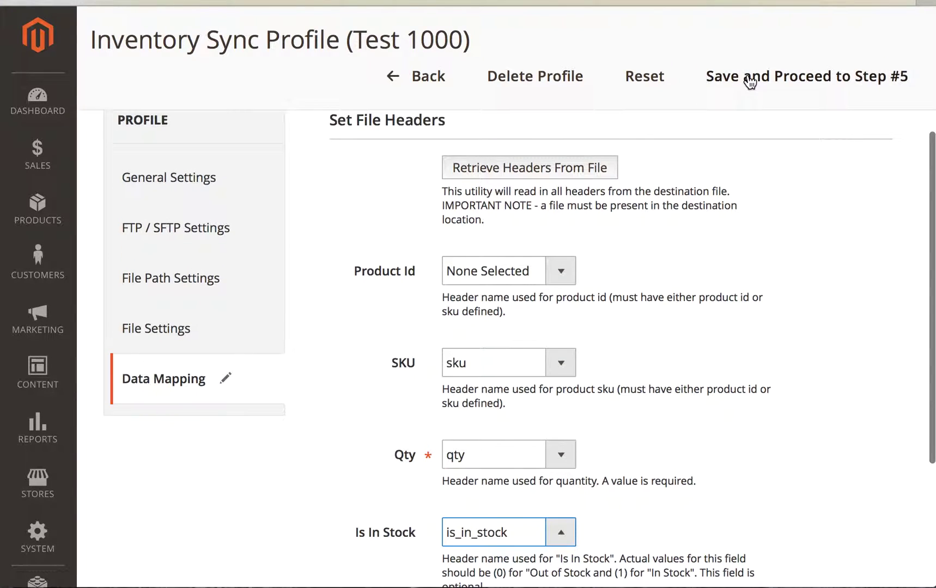
Save the mapping and run a test import, reviewing its 501-row, 500-product result.
{"action": "left_click", "coordinate": [748, 75]}
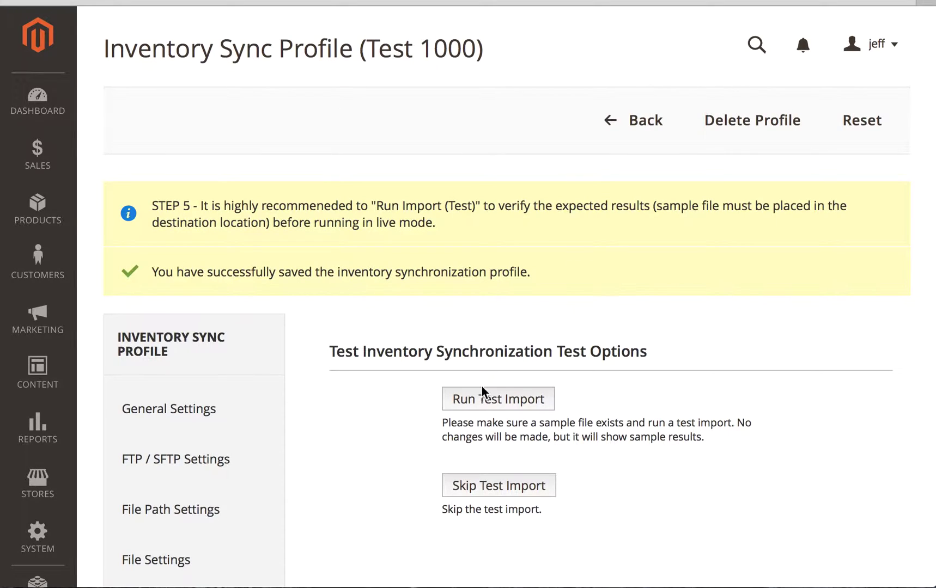
{"action": "scroll", "coordinate": [392, 431], "scroll_direction": "down", "scroll_amount": 3}
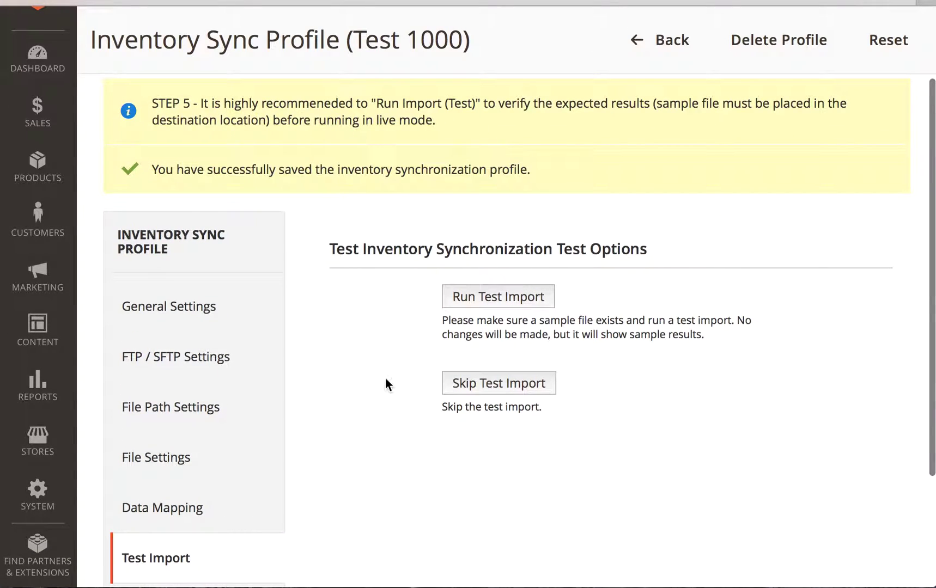
{"action": "left_click", "coordinate": [463, 304]}
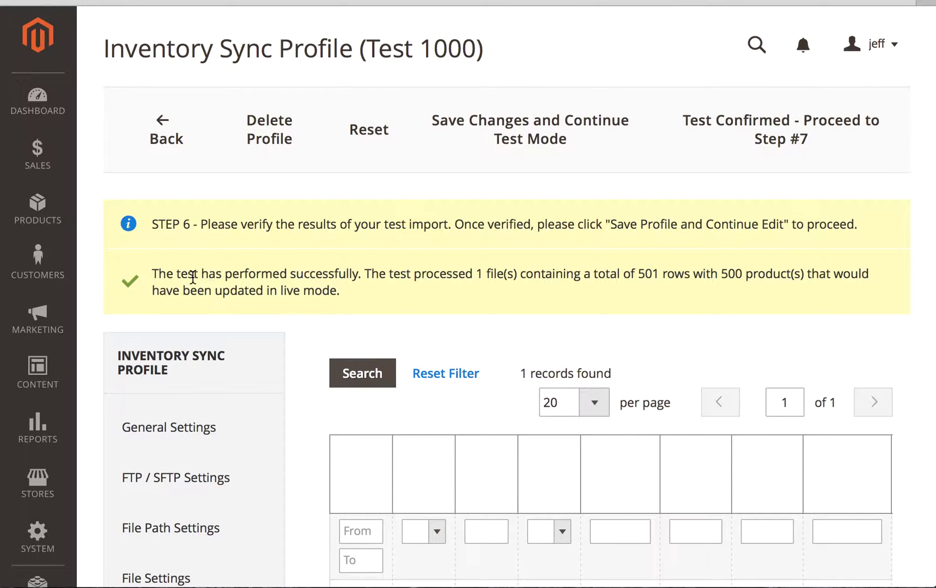
{"action": "left_click_drag", "start_coordinate": [370, 274], "coordinate": [512, 276]}
{"action": "left_click", "coordinate": [615, 275]}
{"action": "scroll", "coordinate": [491, 290], "scroll_direction": "down", "scroll_amount": 3}
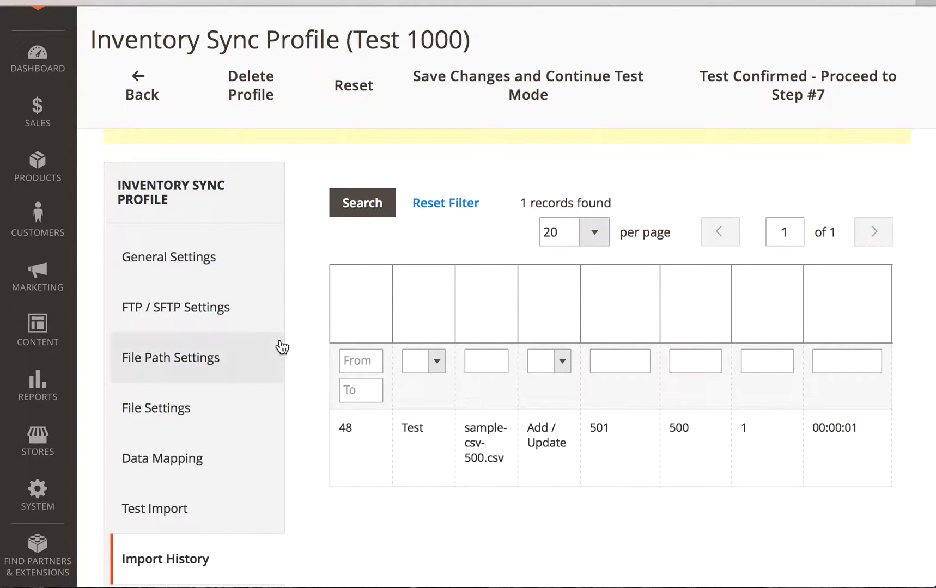
{"action": "scroll", "coordinate": [280, 343], "scroll_direction": "up", "scroll_amount": 3}
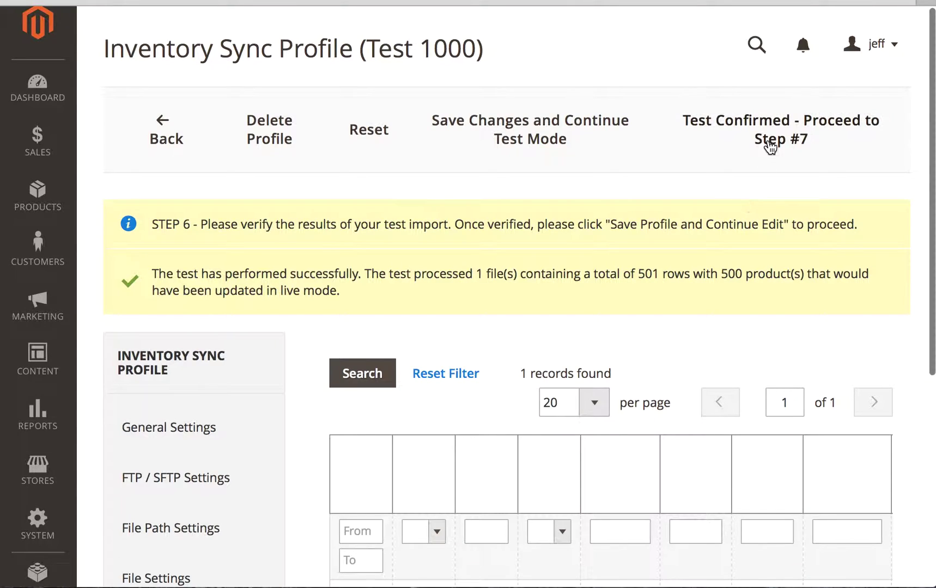
Continue to CRON Settings and leave minute, hour, day, month and weekday all Not Selected.
{"action": "left_click", "coordinate": [776, 141]}
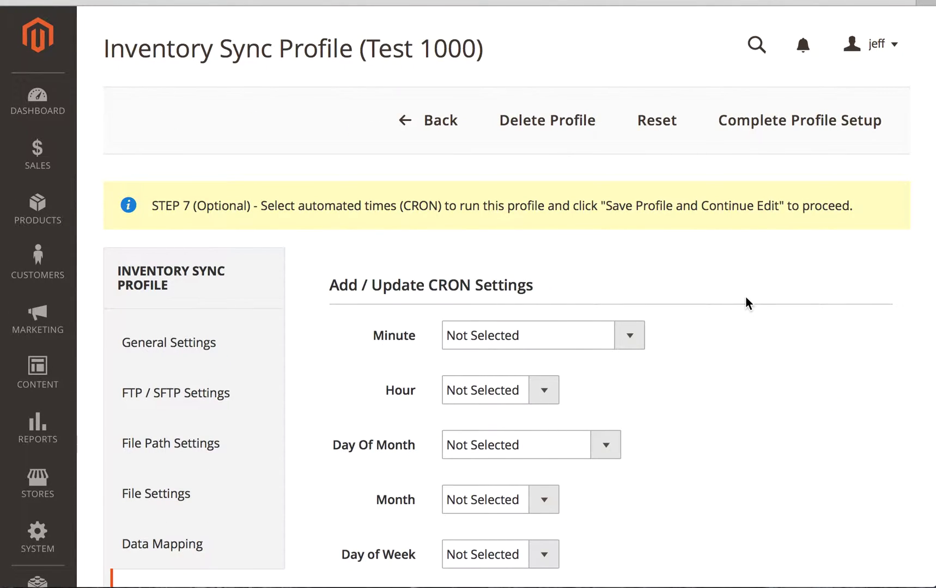
{"action": "scroll", "coordinate": [746, 299], "scroll_direction": "down", "scroll_amount": 3}
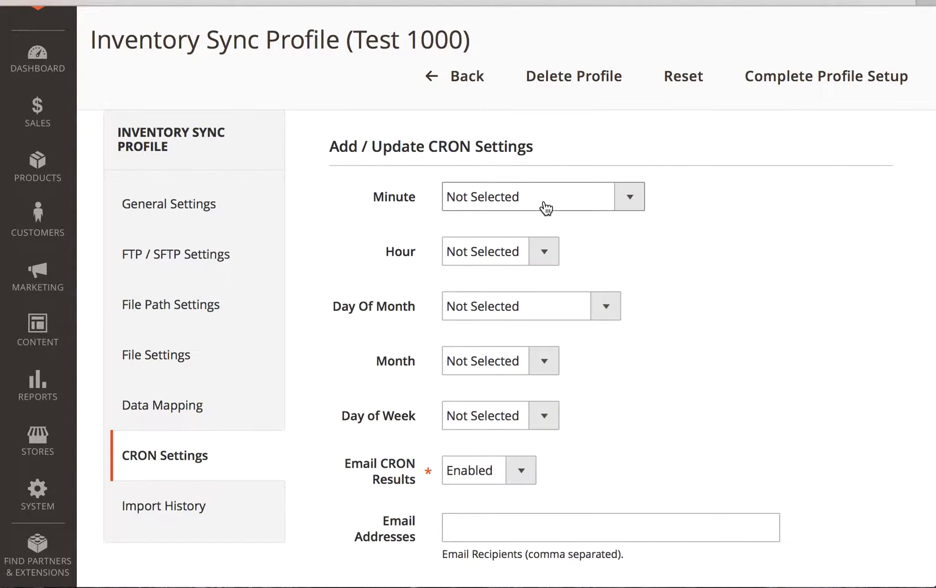
{"action": "left_click", "coordinate": [543, 205]}
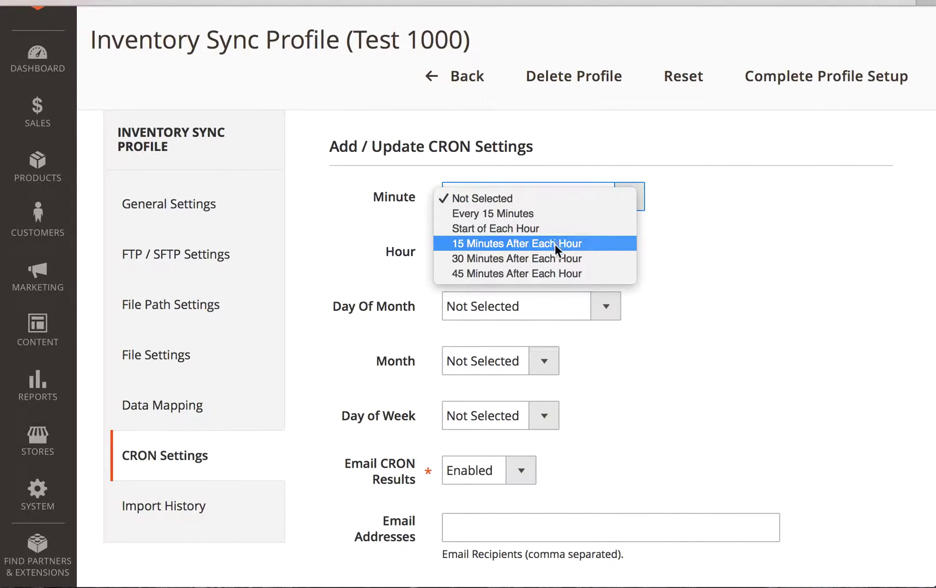
{"action": "left_click", "coordinate": [790, 243]}
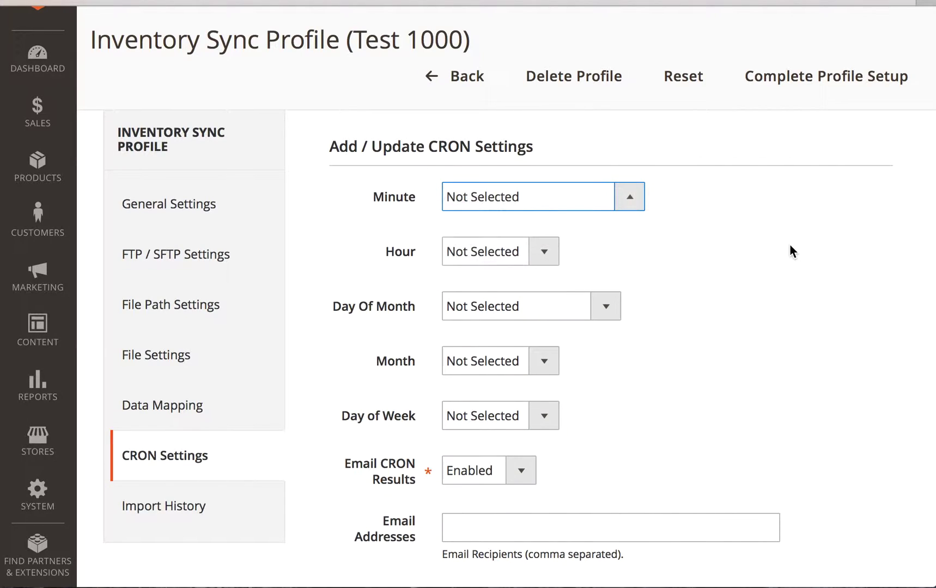
{"action": "left_click", "coordinate": [506, 251]}
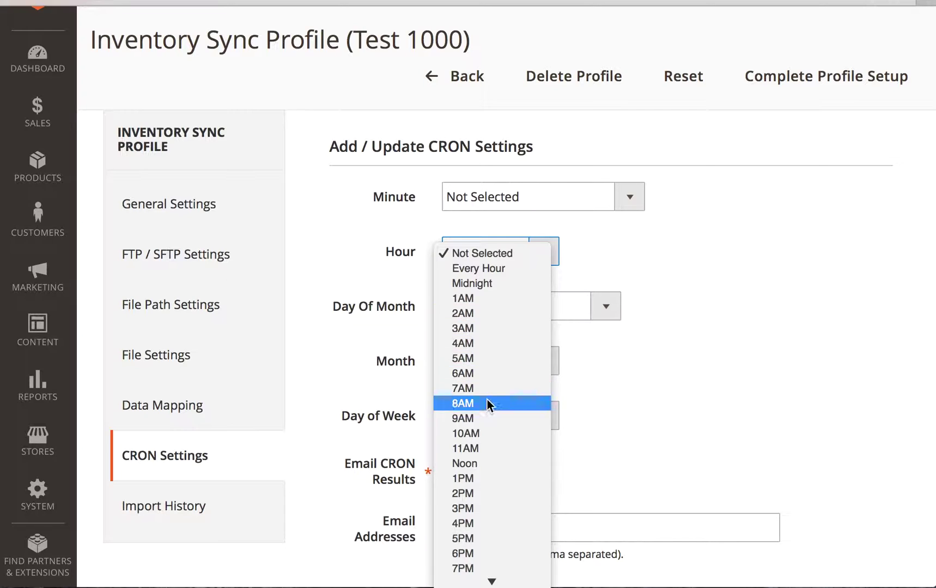
{"action": "left_click", "coordinate": [637, 388]}
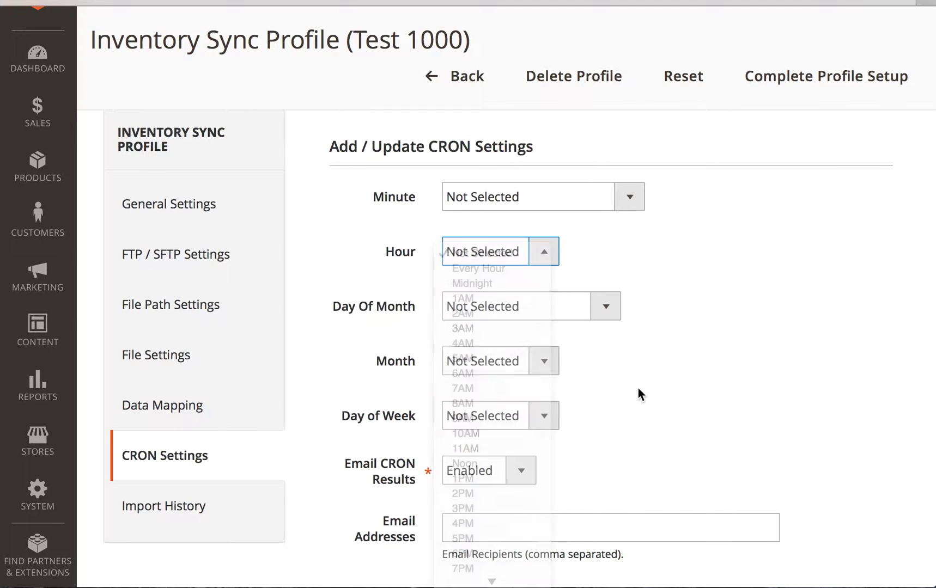
{"action": "left_click", "coordinate": [486, 252]}
{"action": "left_click", "coordinate": [675, 296]}
{"action": "left_click", "coordinate": [560, 307]}
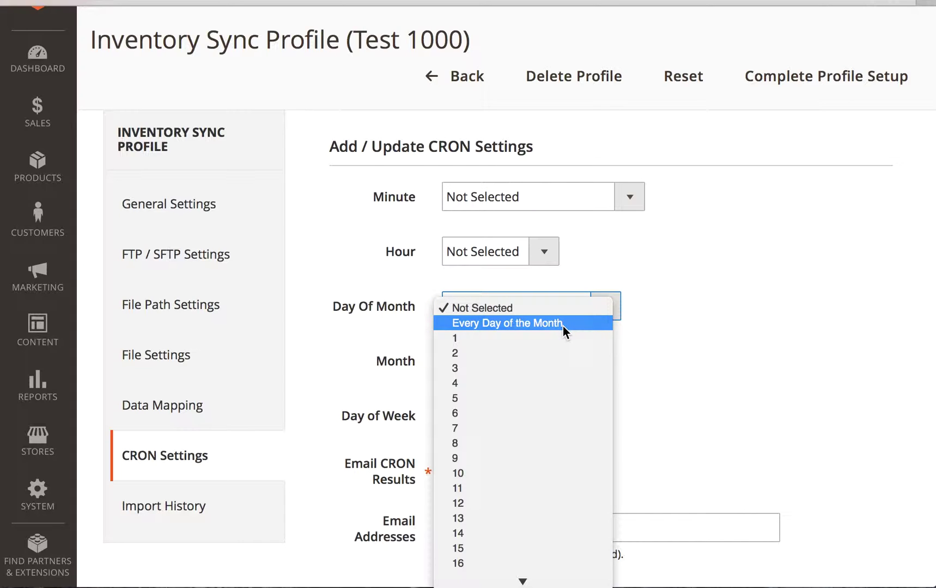
{"action": "left_click", "coordinate": [763, 441]}
{"action": "scroll", "coordinate": [765, 443], "scroll_direction": "down", "scroll_amount": 3}
{"action": "left_click", "coordinate": [475, 248]}
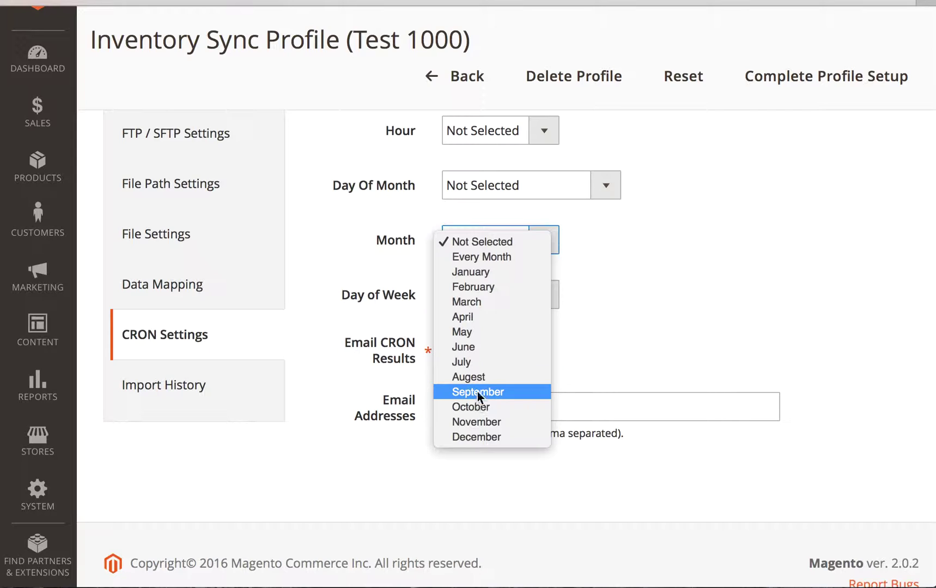
{"action": "left_click", "coordinate": [643, 345]}
{"action": "left_click", "coordinate": [471, 304]}
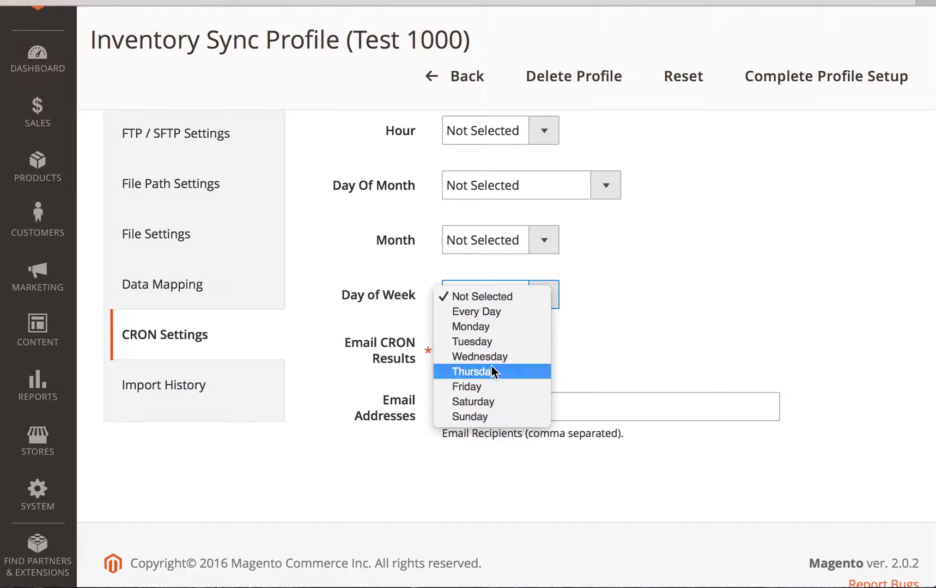
{"action": "left_click", "coordinate": [667, 341]}
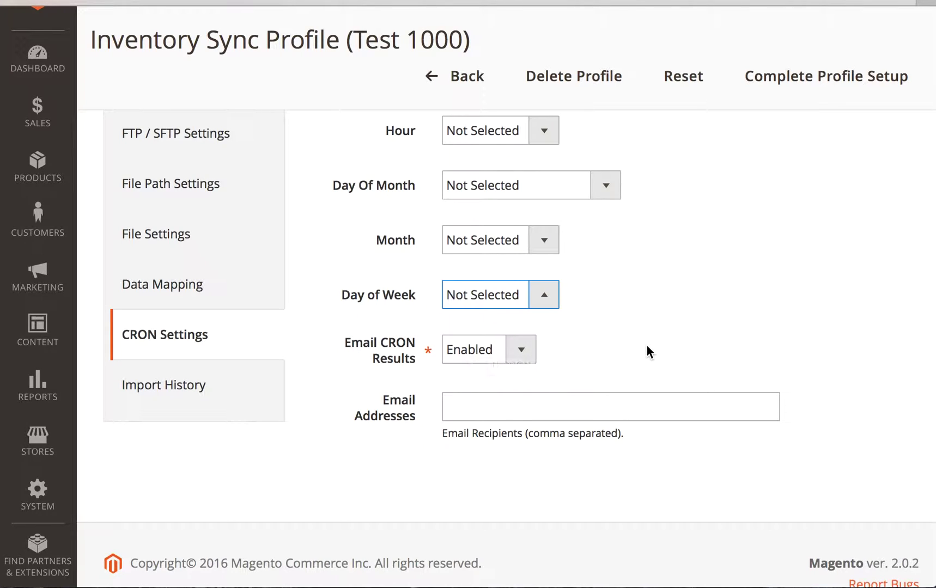
Leave Email Addresses empty after removing a typed recipient, and complete the profile setup.
{"action": "left_click", "coordinate": [511, 403]}
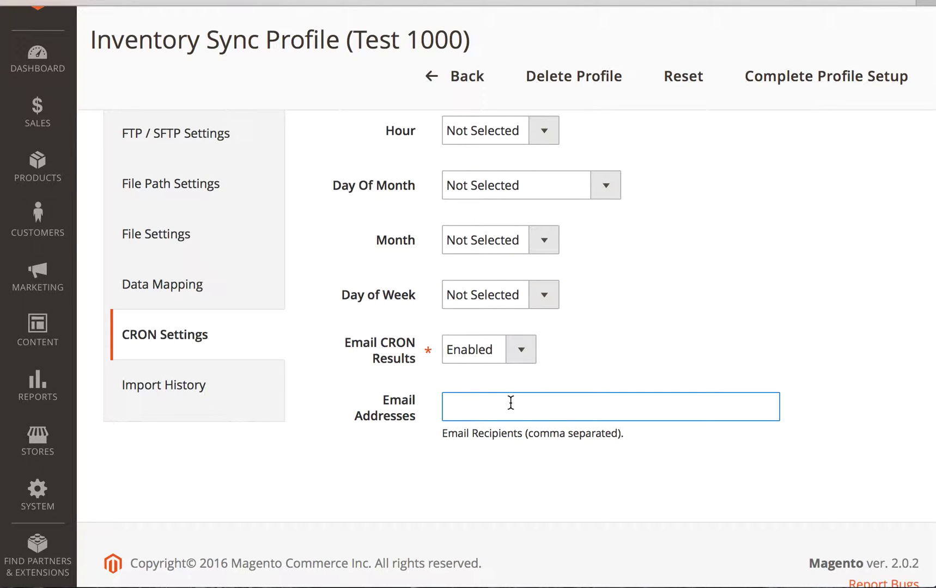
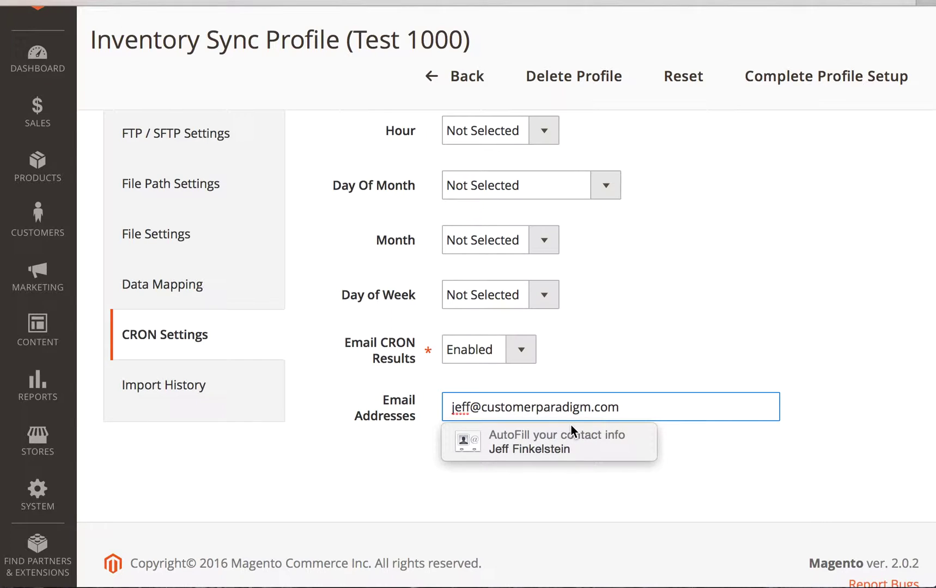
{"action": "left_click", "coordinate": [701, 438]}
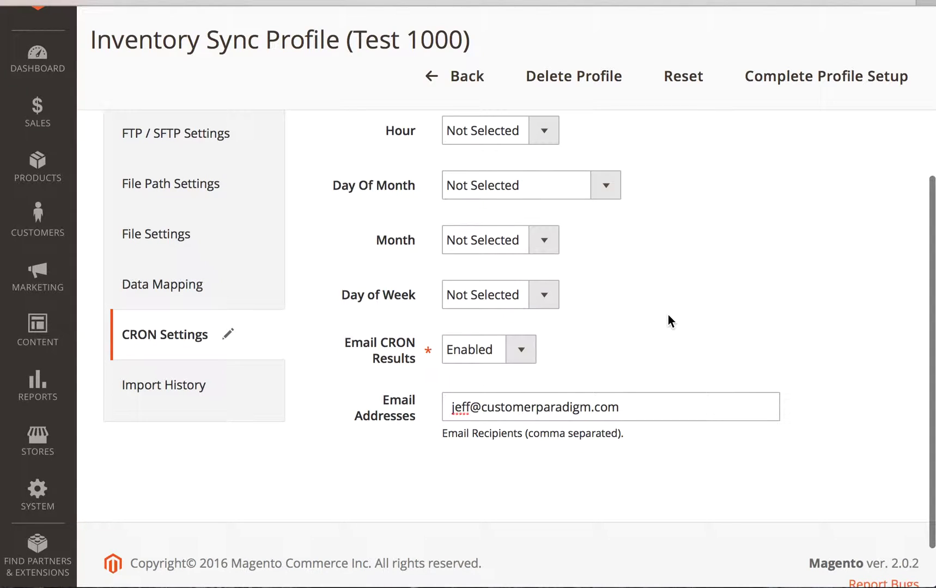
{"action": "left_click_drag", "start_coordinate": [616, 409], "coordinate": [454, 407]}
{"action": "key", "text": "BackSpace"}
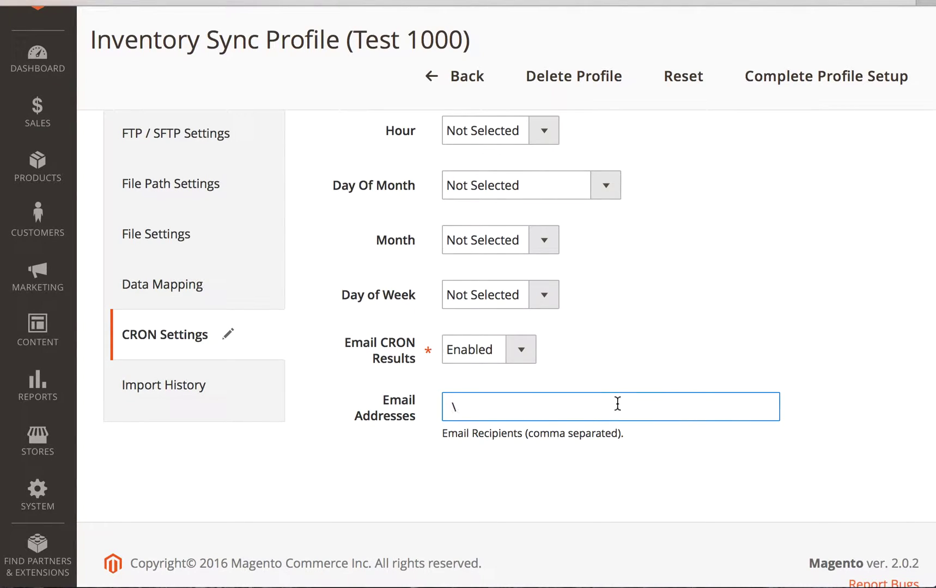
{"action": "scroll", "coordinate": [610, 322], "scroll_direction": "up", "scroll_amount": 3}
{"action": "scroll", "coordinate": [610, 323], "scroll_direction": "up", "scroll_amount": 2}
{"action": "scroll", "coordinate": [612, 325], "scroll_direction": "up", "scroll_amount": 4}
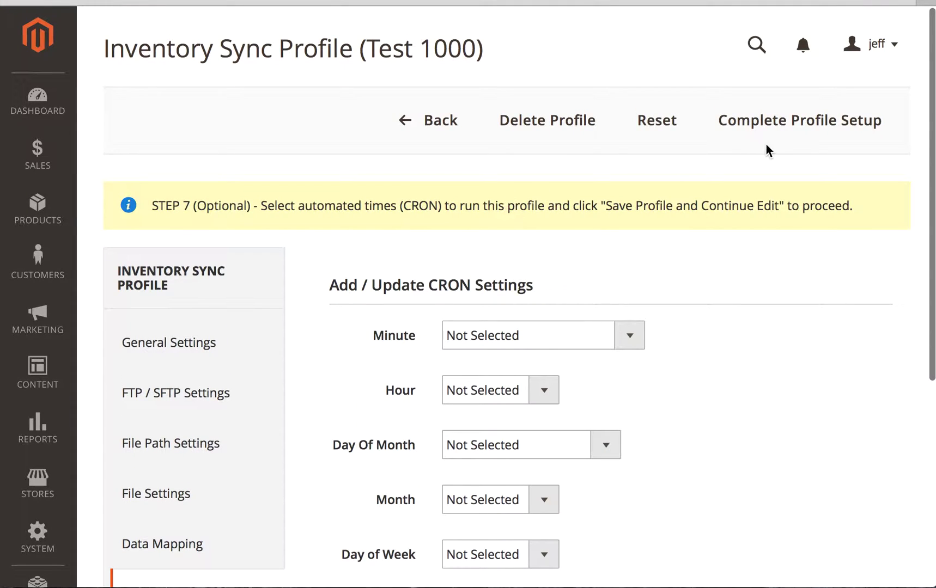
{"action": "left_click", "coordinate": [777, 127]}
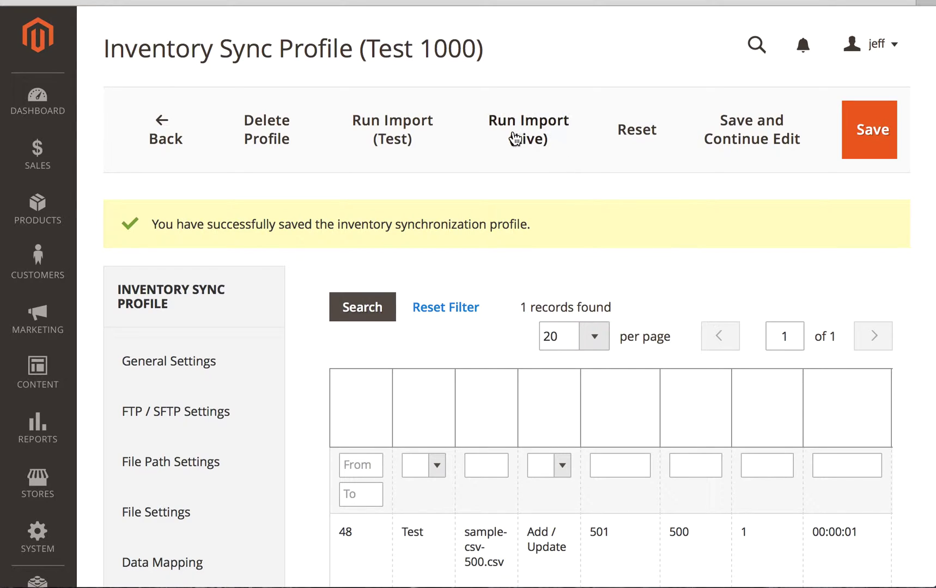
Run the import live, updating 500 products from the 501-row file.
{"action": "left_click", "coordinate": [514, 139]}
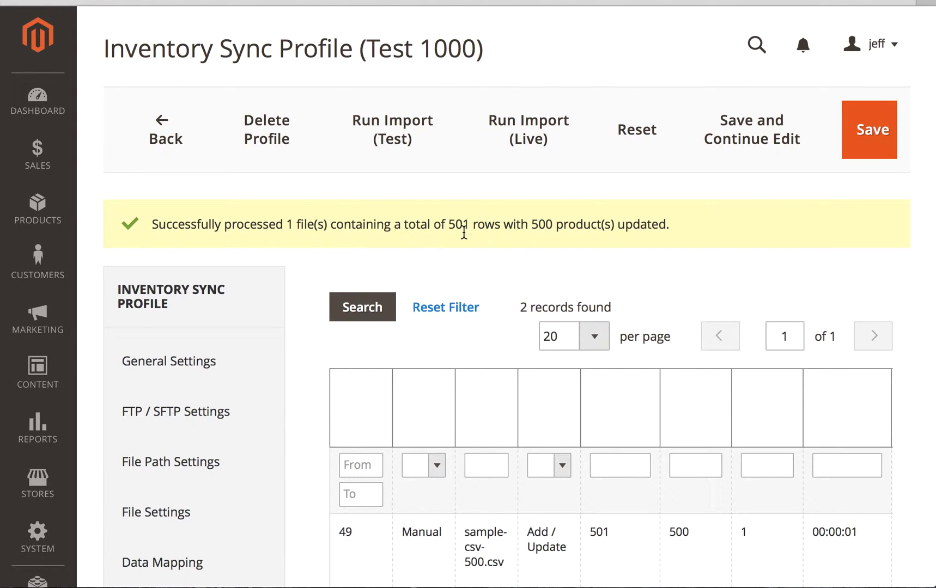
{"action": "scroll", "coordinate": [313, 349], "scroll_direction": "down", "scroll_amount": 3}
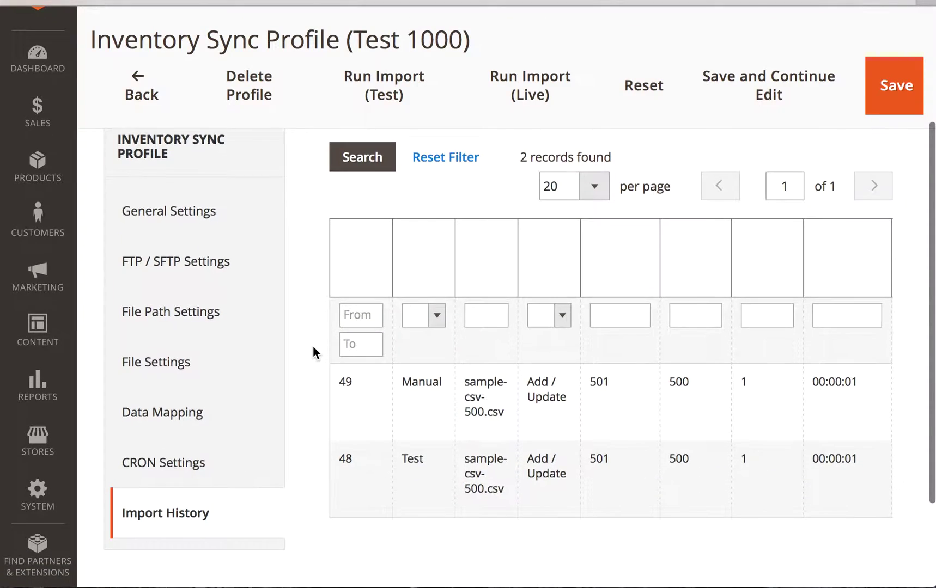
{"action": "left_click", "coordinate": [478, 472]}
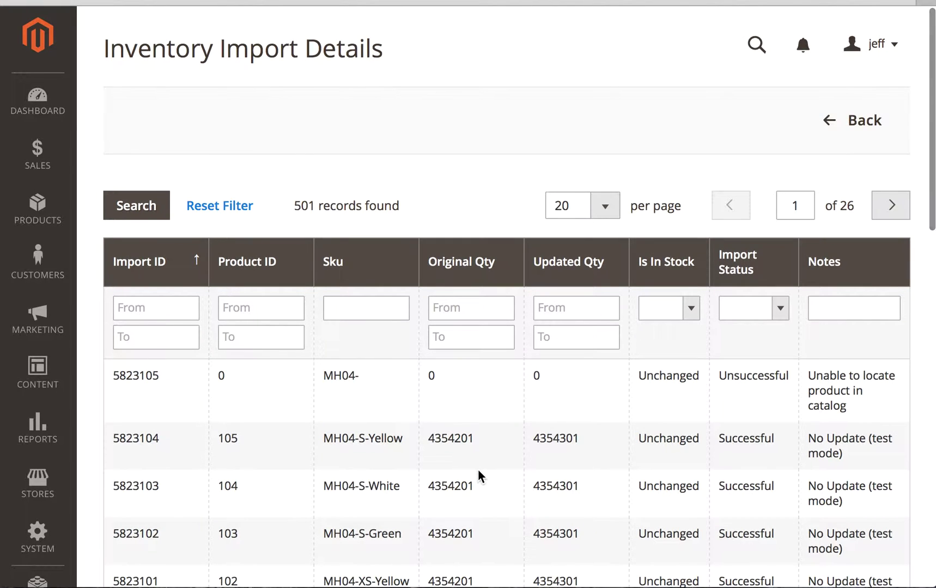
{"action": "scroll", "coordinate": [478, 471], "scroll_direction": "down", "scroll_amount": 2}
{"action": "scroll", "coordinate": [478, 471], "scroll_direction": "down", "scroll_amount": 3}
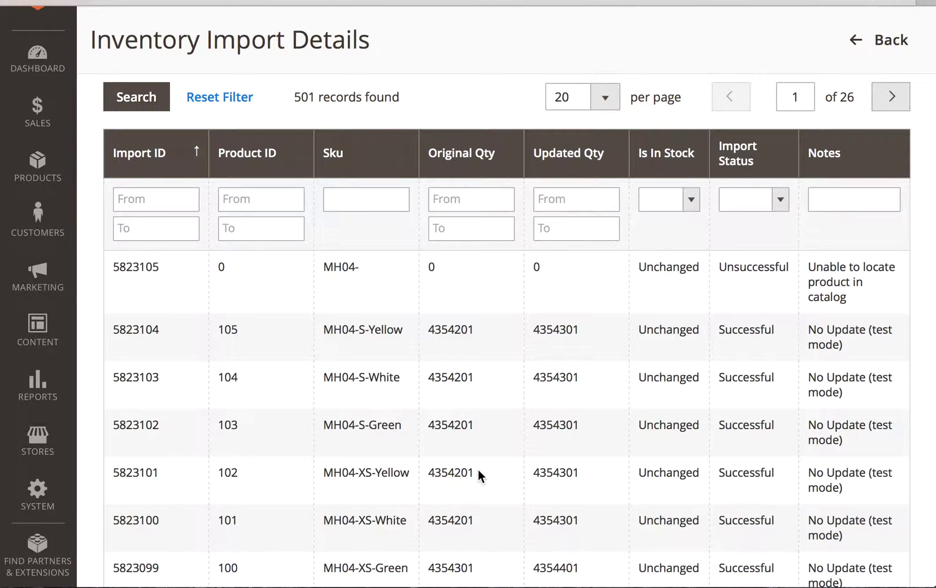
{"action": "scroll", "coordinate": [479, 470], "scroll_direction": "down", "scroll_amount": 1}
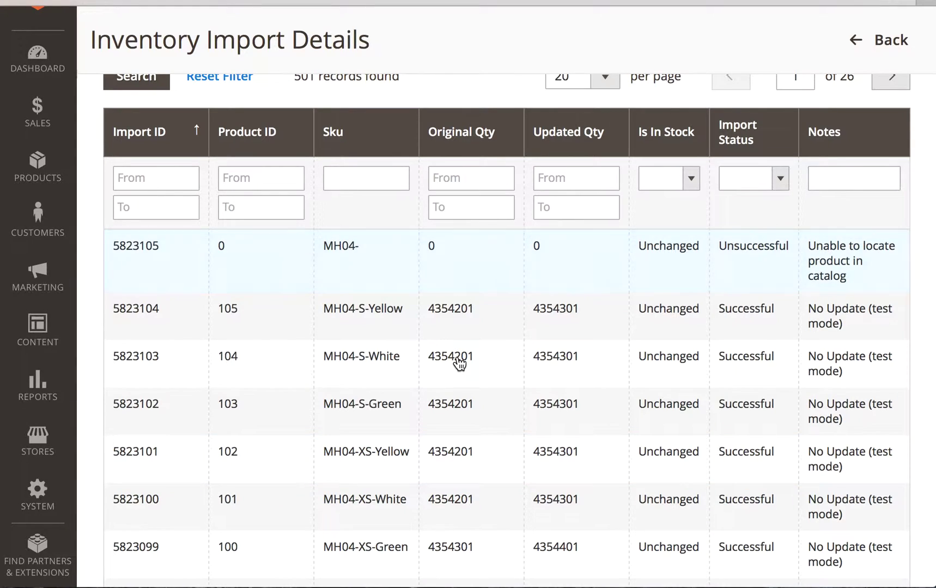
{"action": "scroll", "coordinate": [460, 371], "scroll_direction": "down", "scroll_amount": 1}
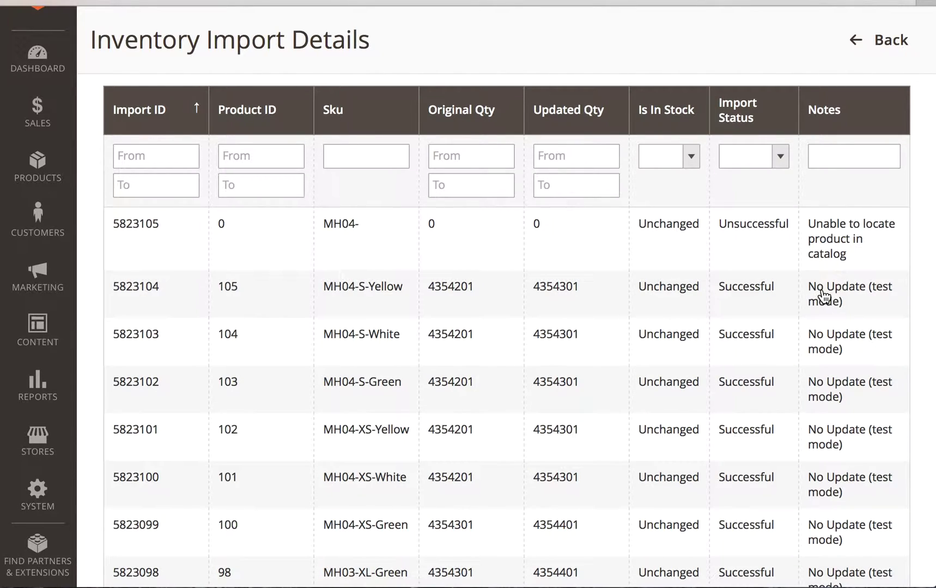
{"action": "scroll", "coordinate": [826, 297], "scroll_direction": "up", "scroll_amount": 1}
{"action": "scroll", "coordinate": [825, 297], "scroll_direction": "up", "scroll_amount": 1}
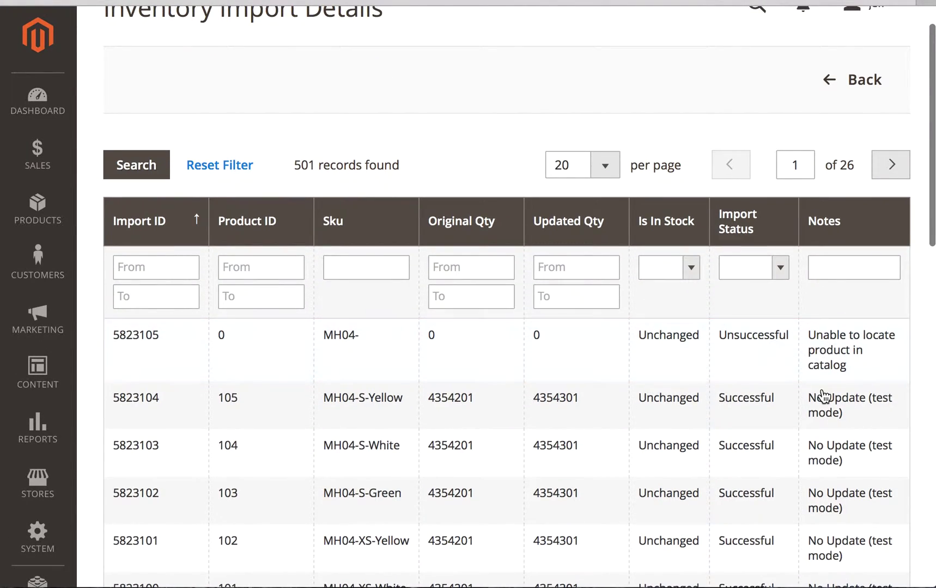
{"action": "scroll", "coordinate": [823, 440], "scroll_direction": "down", "scroll_amount": 1}
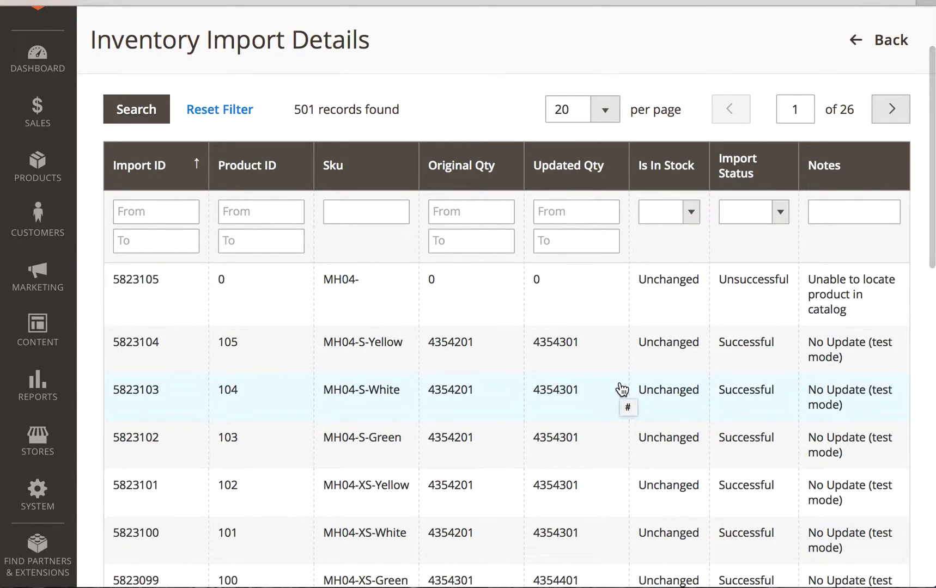
{"action": "left_click", "coordinate": [877, 41]}
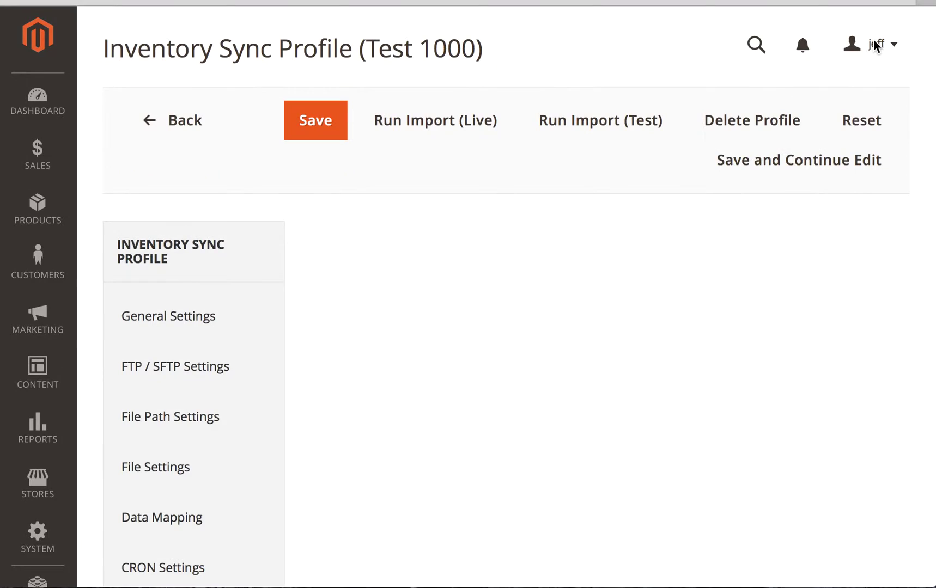
{"action": "scroll", "coordinate": [528, 507], "scroll_direction": "down", "scroll_amount": 2}
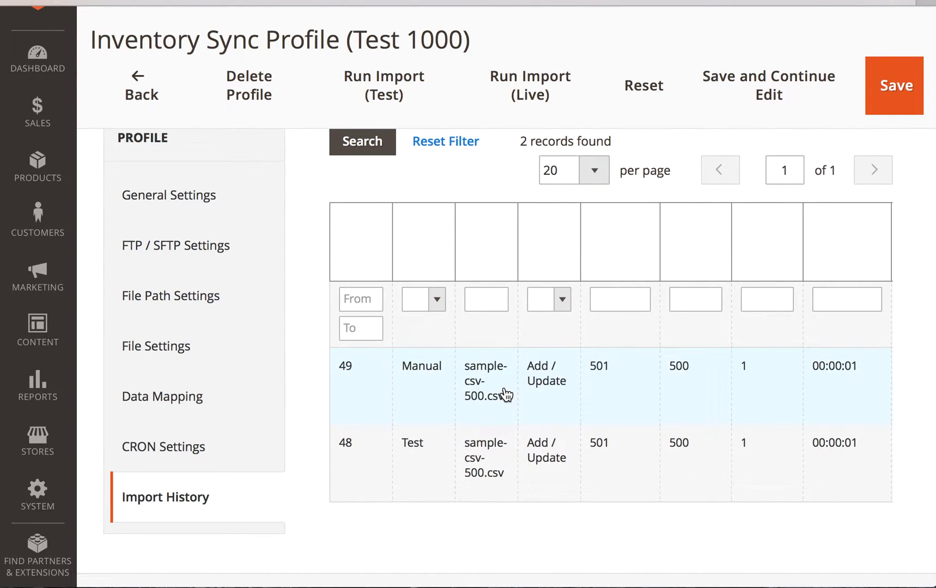
{"action": "left_click", "coordinate": [829, 374]}
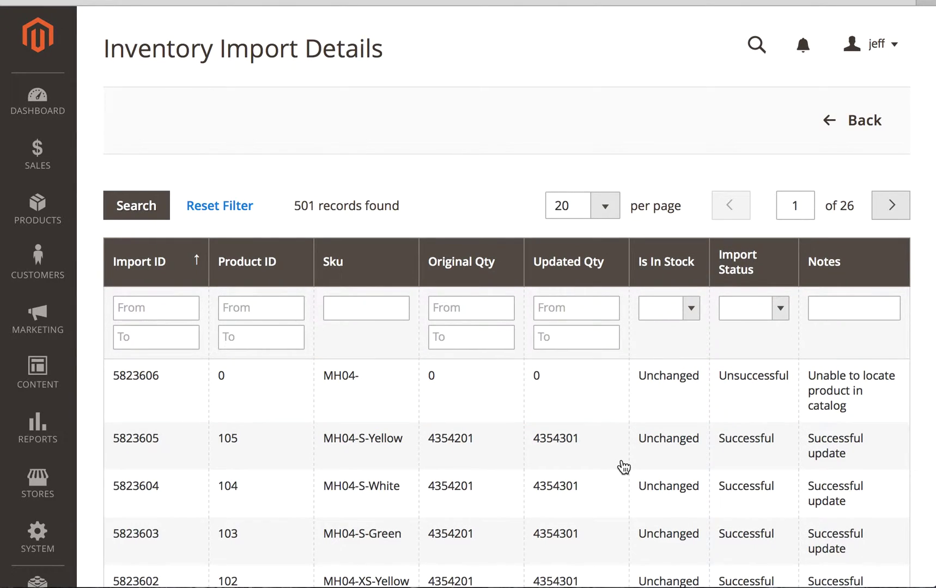
{"action": "scroll", "coordinate": [622, 469], "scroll_direction": "down", "scroll_amount": 3}
{"action": "scroll", "coordinate": [675, 501], "scroll_direction": "down", "scroll_amount": 3}
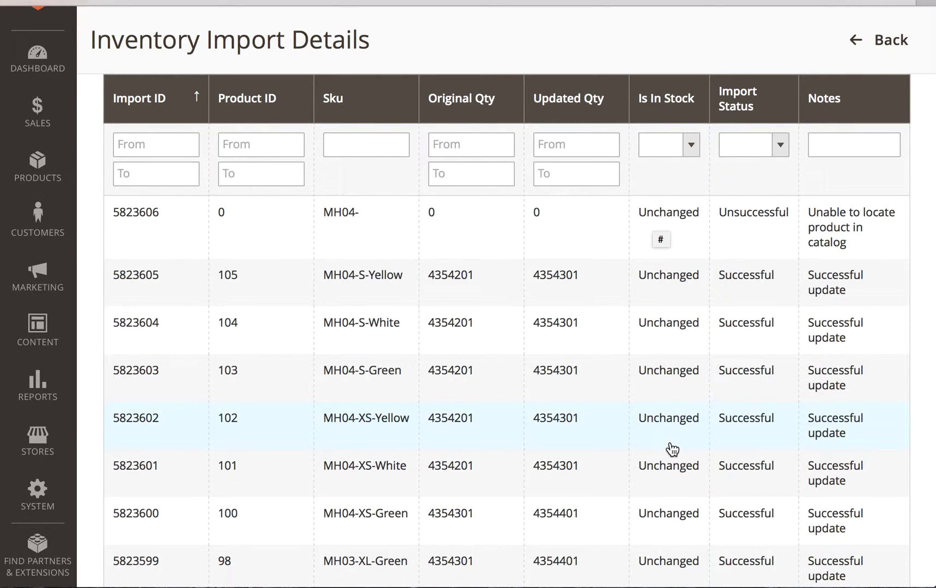
{"action": "scroll", "coordinate": [672, 450], "scroll_direction": "down", "scroll_amount": 14}
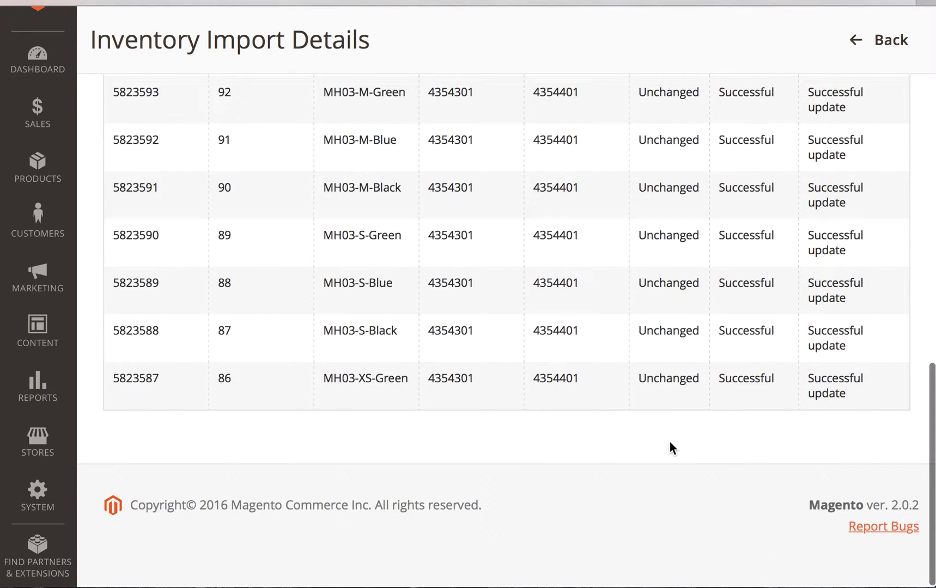
{"action": "scroll", "coordinate": [675, 304], "scroll_direction": "up", "scroll_amount": 15}
{"action": "scroll", "coordinate": [675, 304], "scroll_direction": "down", "scroll_amount": 1}
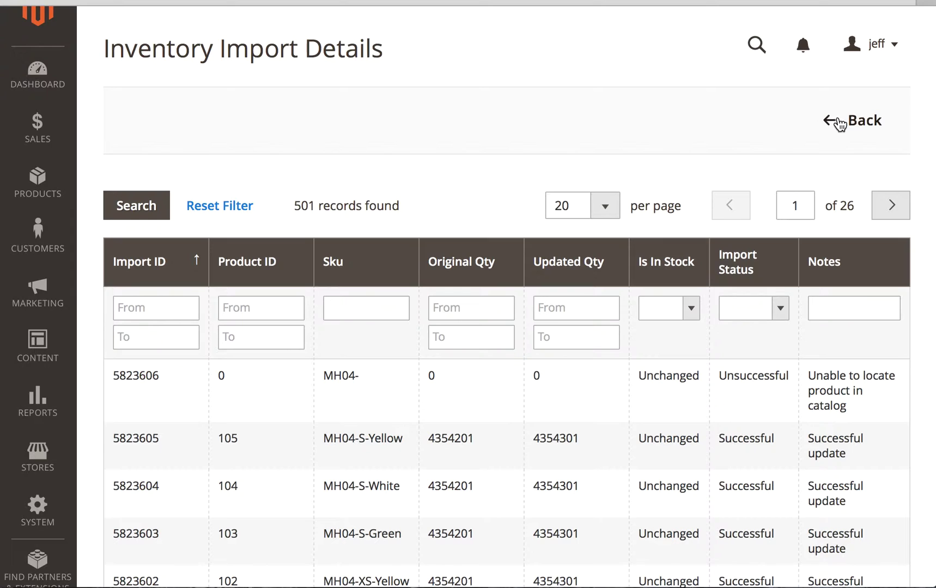
Save Test 1000 and confirm it appears as Enabled in the sync profiles grid.
{"action": "left_click", "coordinate": [862, 113]}
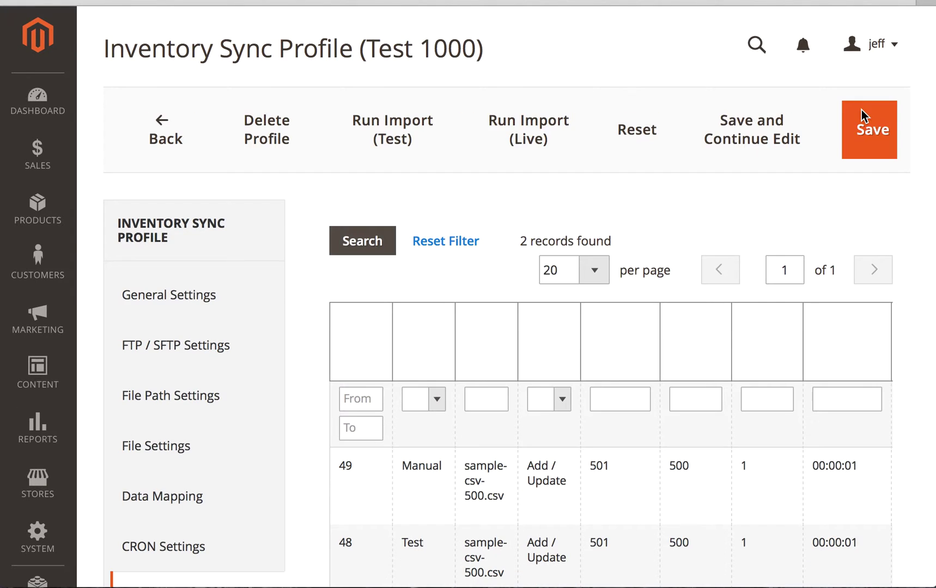
{"action": "left_click", "coordinate": [876, 127]}
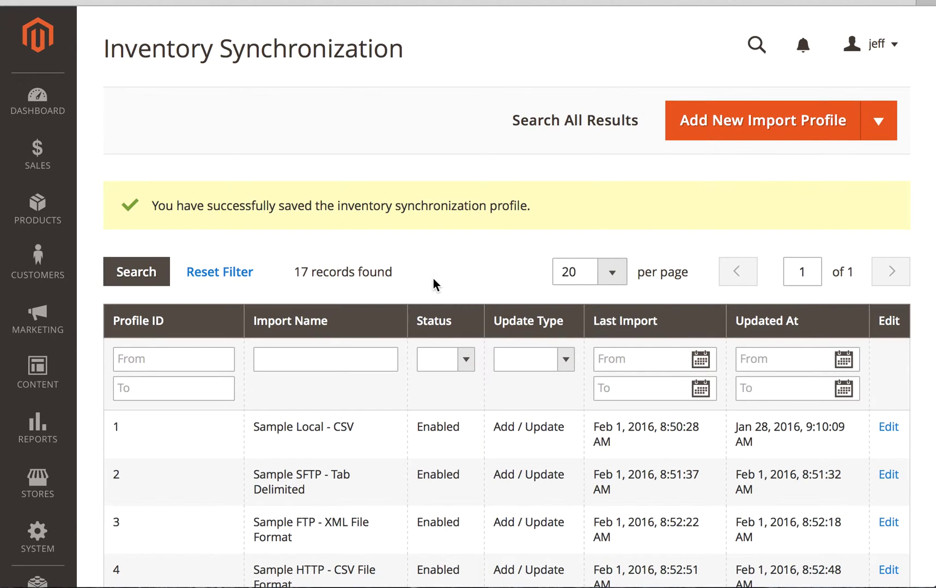
{"action": "scroll", "coordinate": [433, 278], "scroll_direction": "down", "scroll_amount": 5}
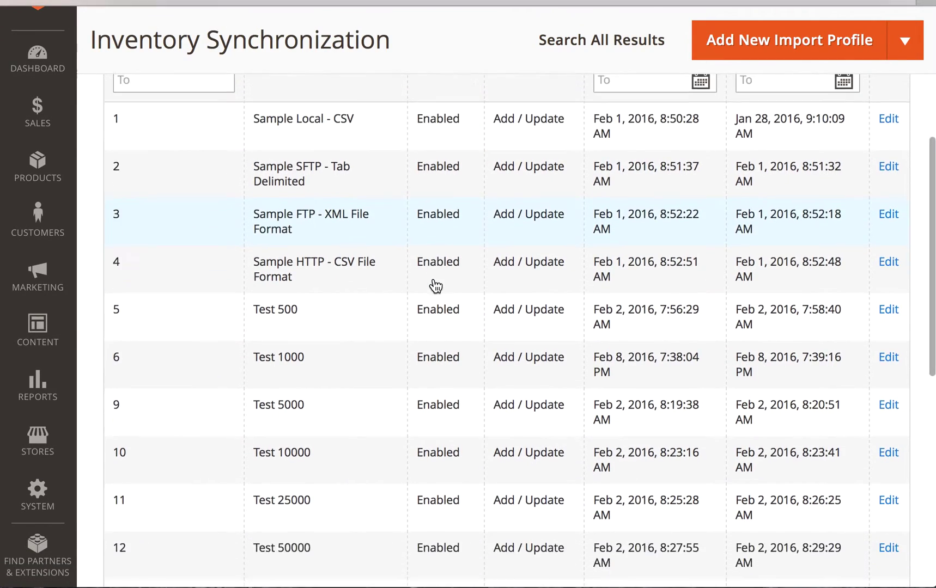
{"action": "scroll", "coordinate": [435, 284], "scroll_direction": "down", "scroll_amount": 7}
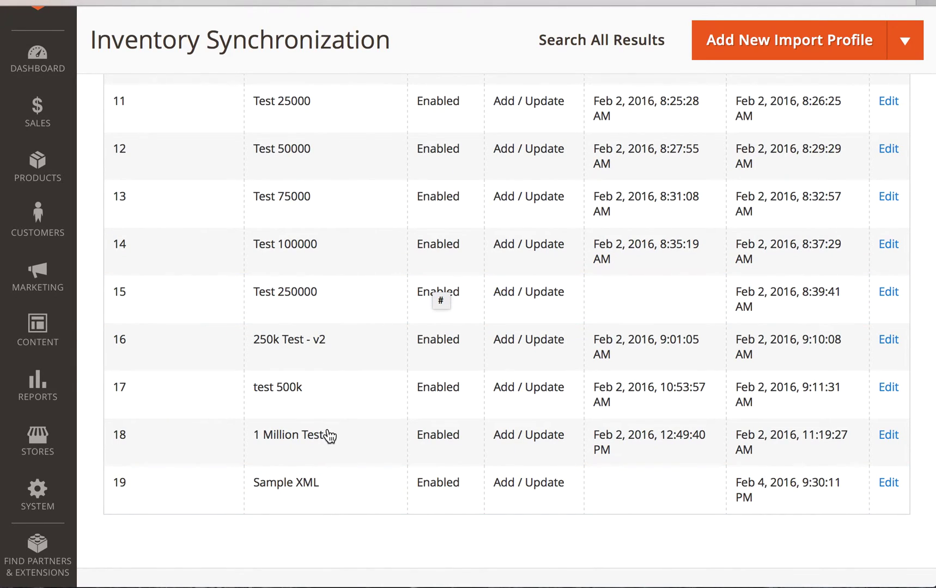
{"action": "scroll", "coordinate": [351, 319], "scroll_direction": "up", "scroll_amount": 15}
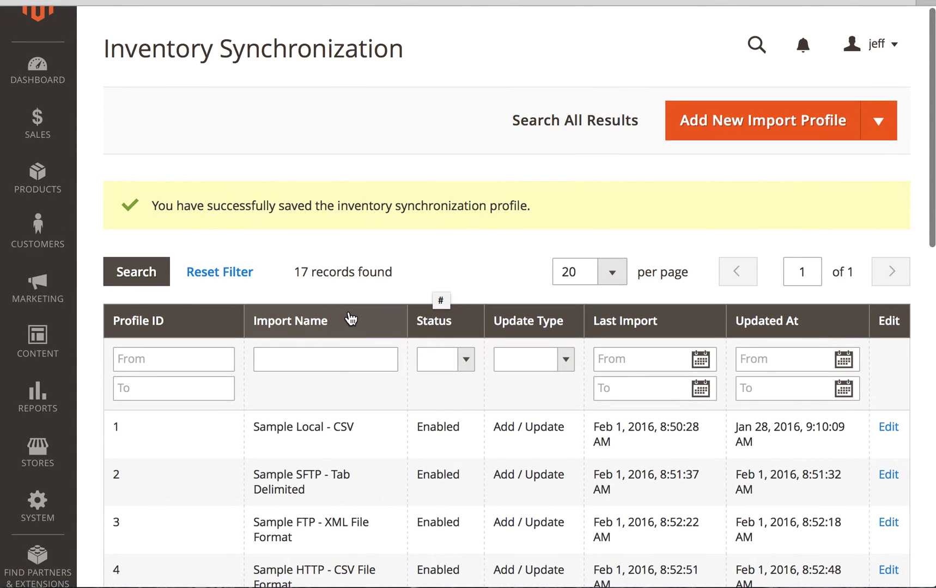